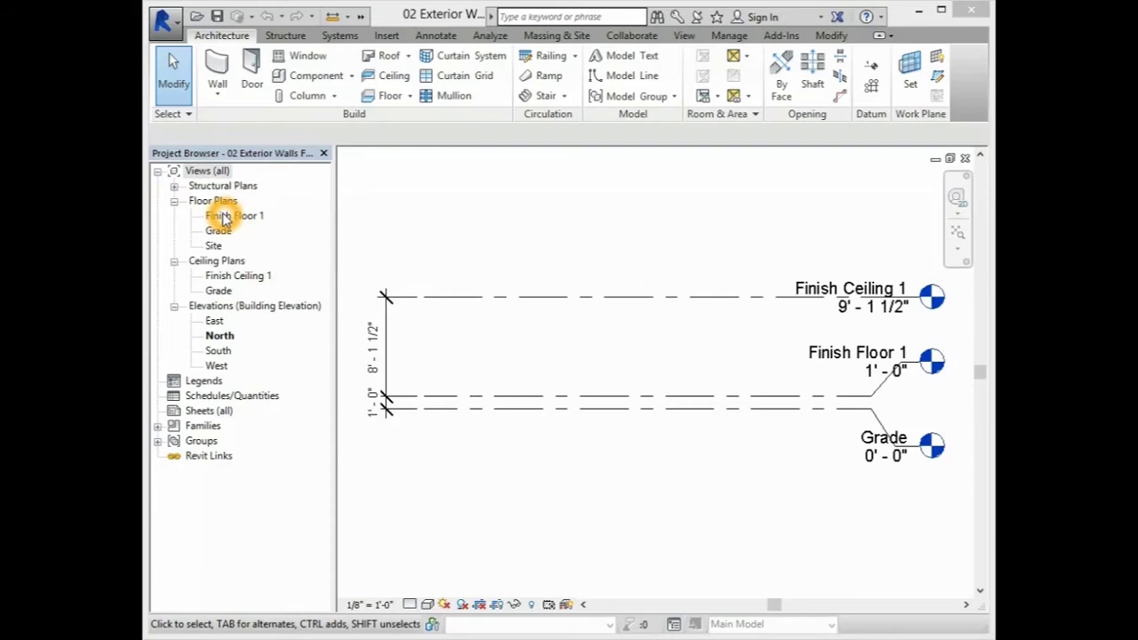
Open the Finish Floor 1 plan view in the 02 Exterior Walls project.
{"action": "double_click", "coordinate": [224, 216]}
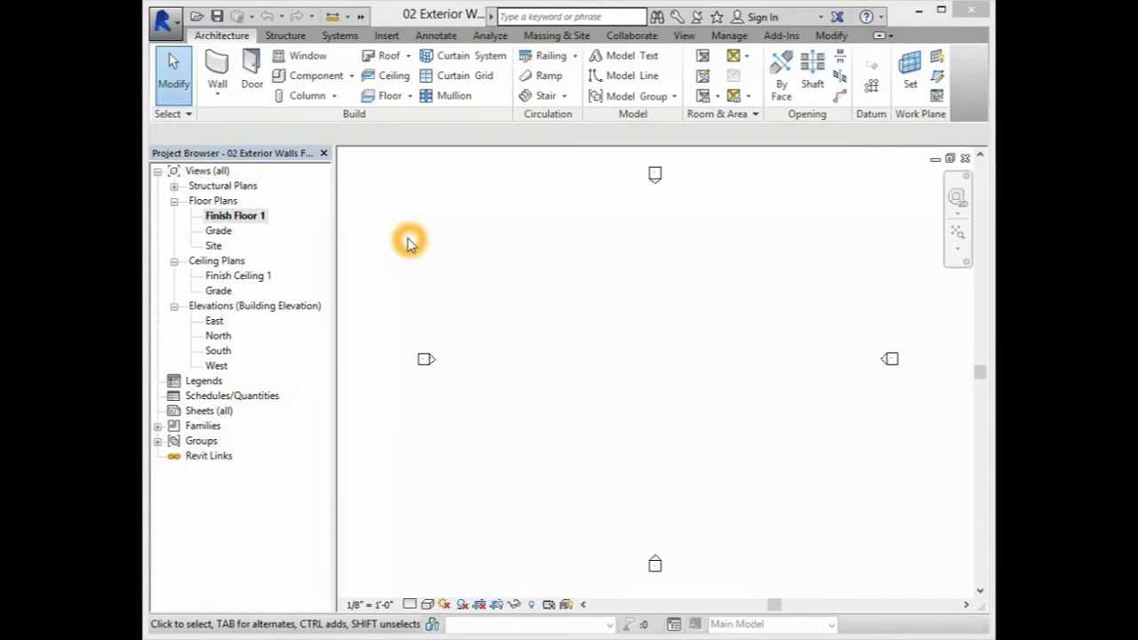
Start the Wall tool and switch the Basic Wall type from Generic - 8" to Generic - 6".
{"action": "left_click", "coordinate": [221, 78]}
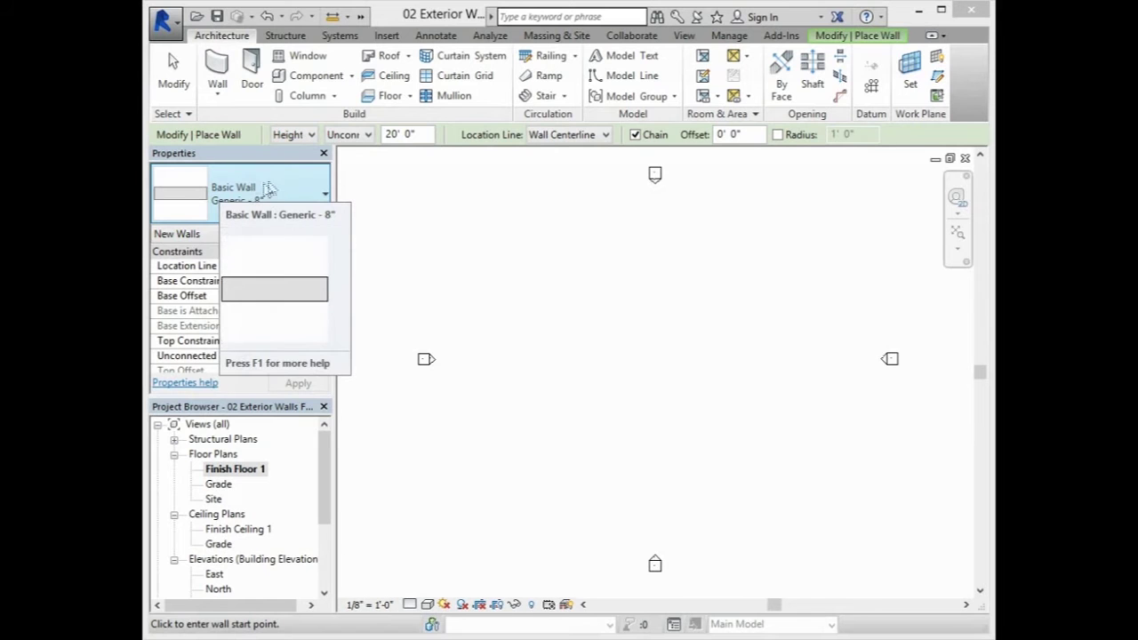
{"action": "left_click", "coordinate": [355, 254]}
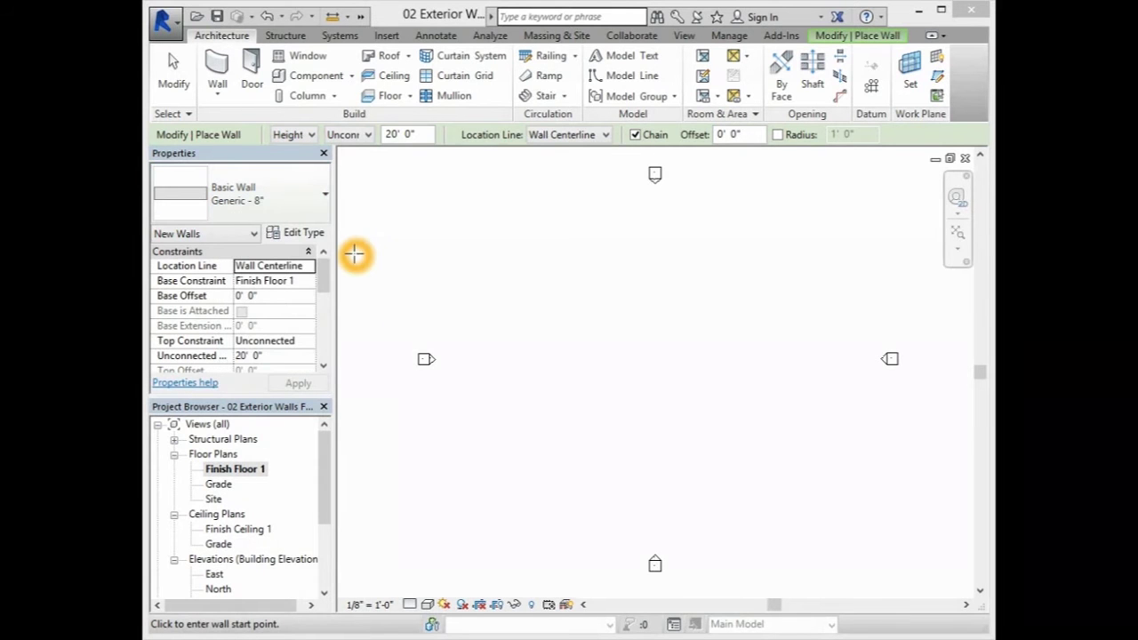
{"action": "left_click", "coordinate": [324, 196]}
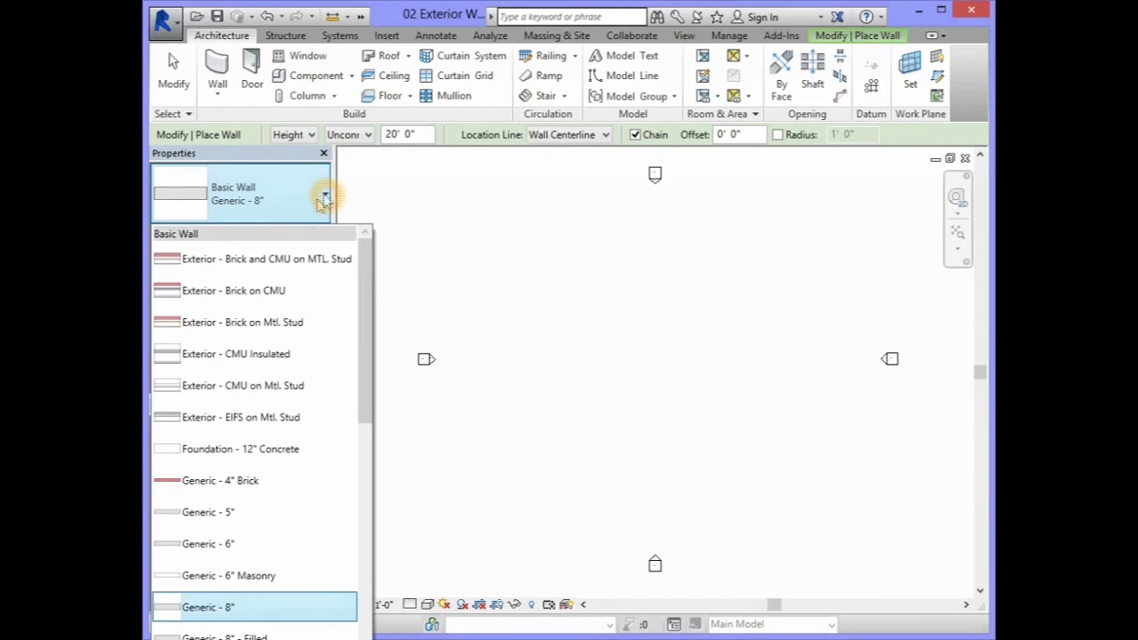
{"action": "left_click", "coordinate": [213, 543]}
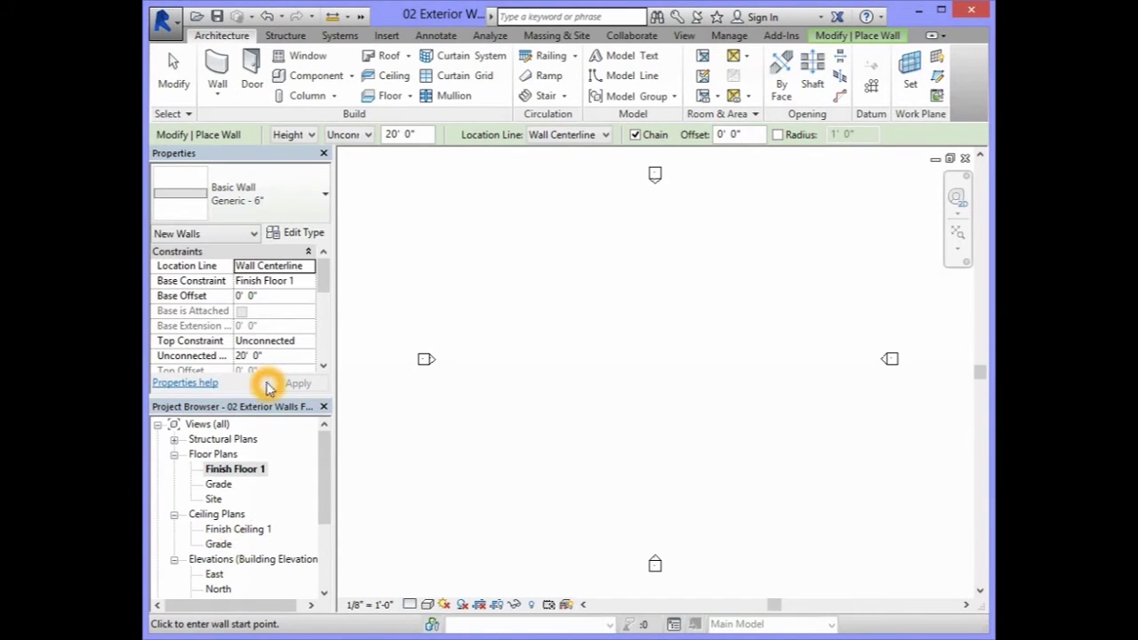
Duplicate the Generic - 6" type as a new wall type named 'Exterior - 4" Brick'.
{"action": "left_click", "coordinate": [296, 235]}
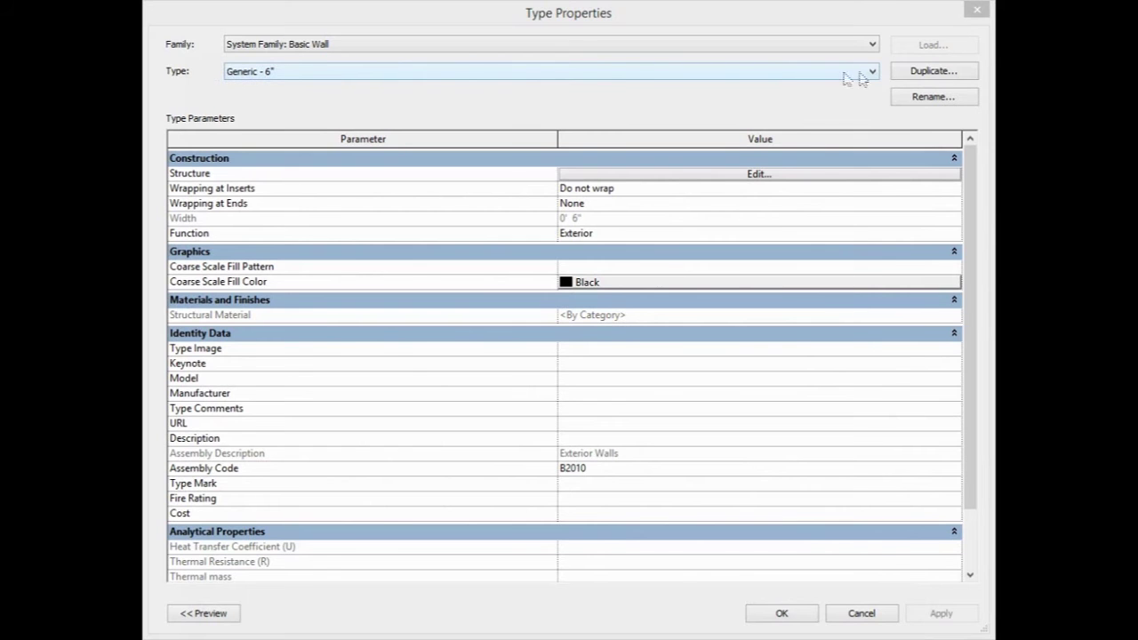
{"action": "left_click", "coordinate": [928, 71]}
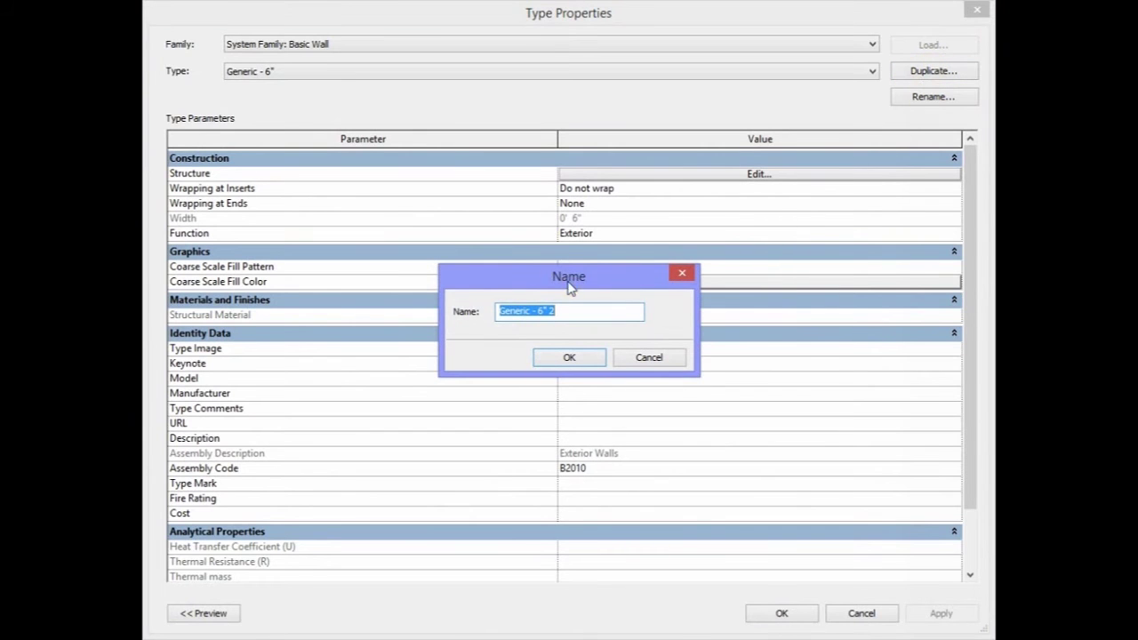
{"action": "left_click", "coordinate": [566, 311]}
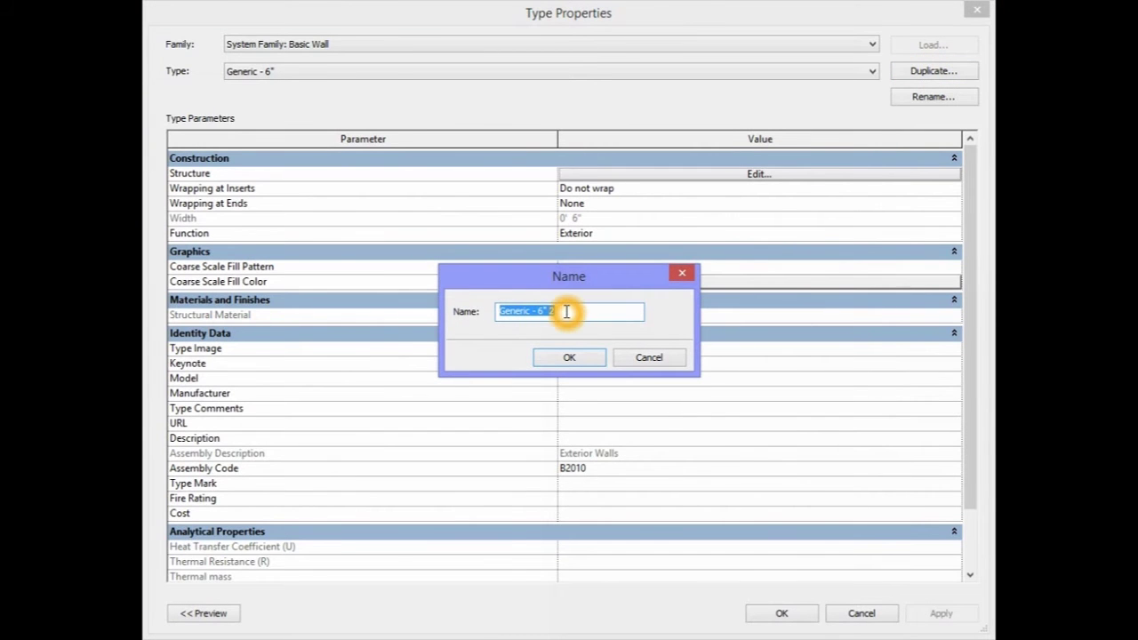
{"action": "type", "text": "E"}
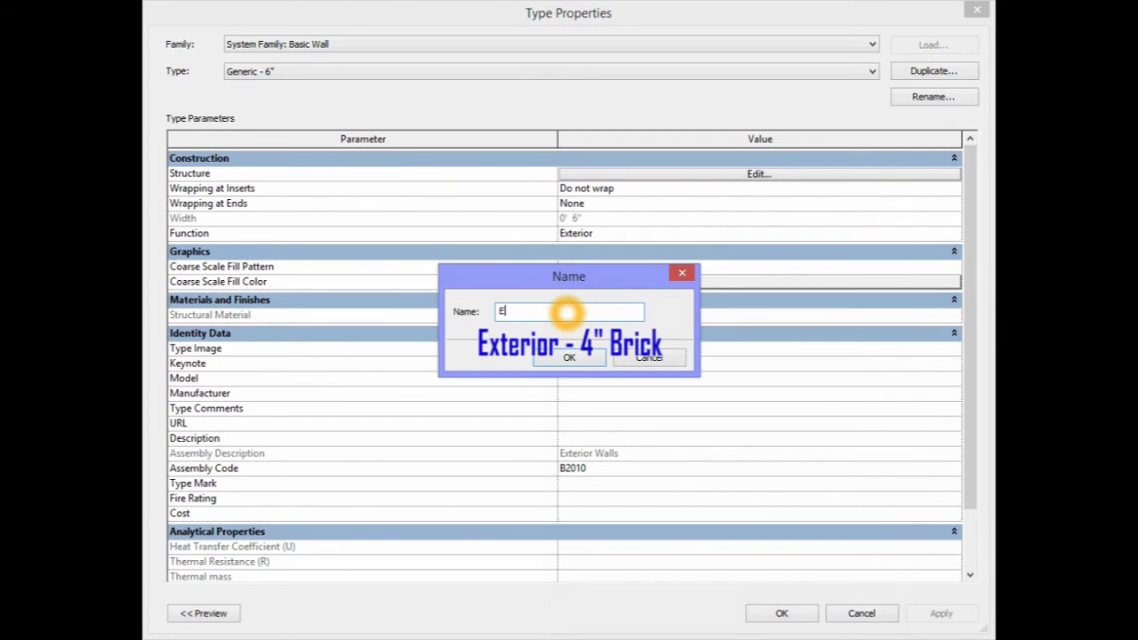
{"action": "type", "text": "xterior - 4\" Brick"}
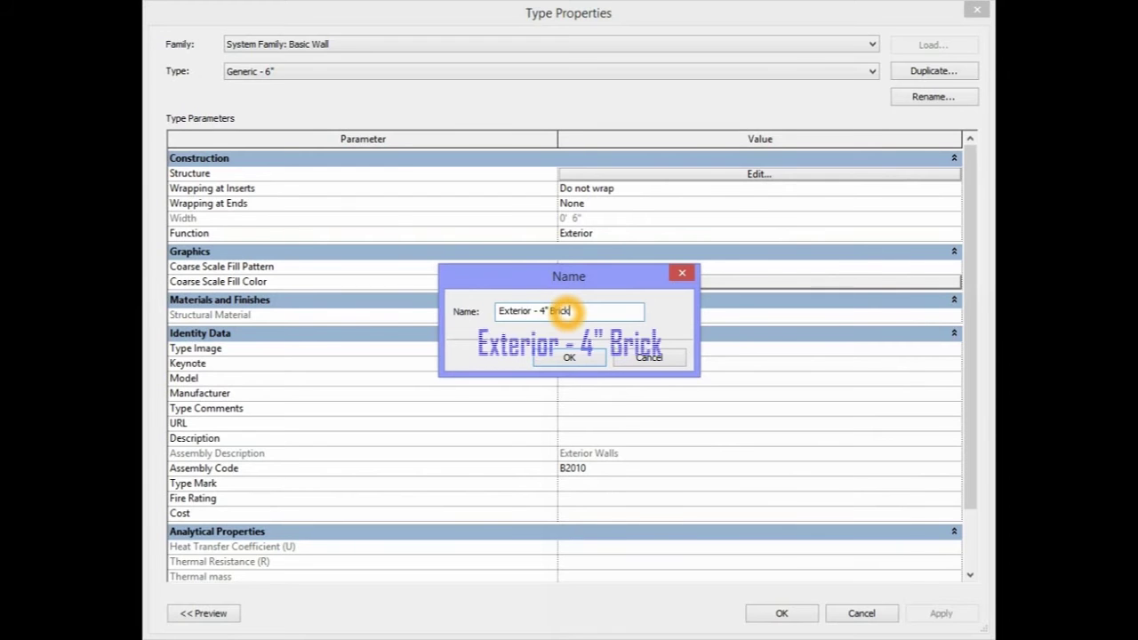
{"action": "left_click", "coordinate": [583, 358]}
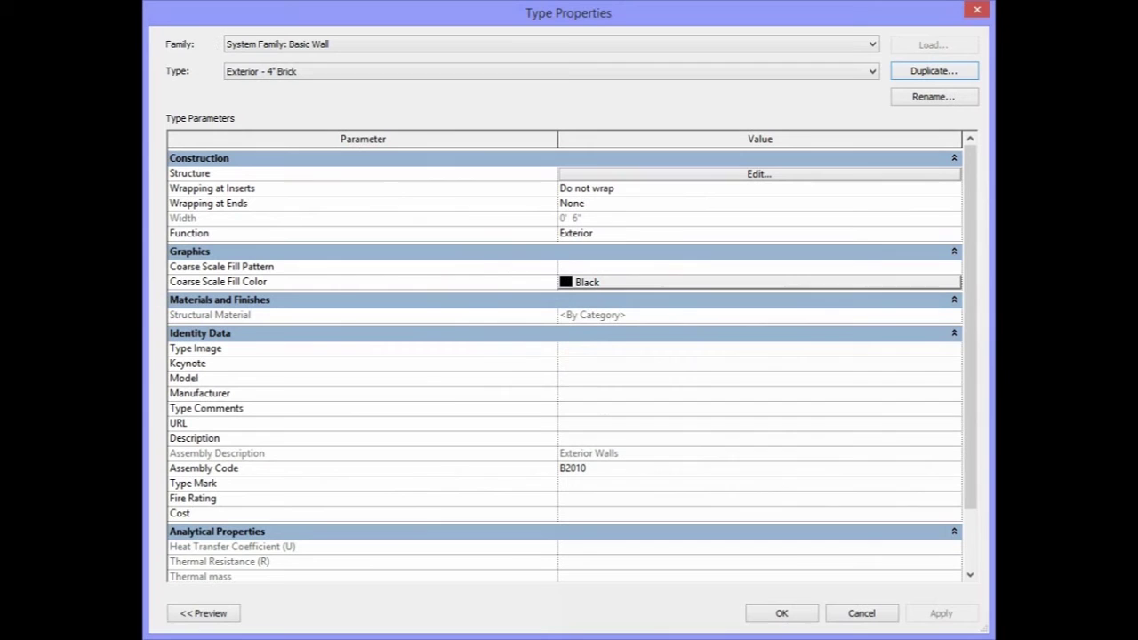
{"action": "left_click", "coordinate": [758, 407]}
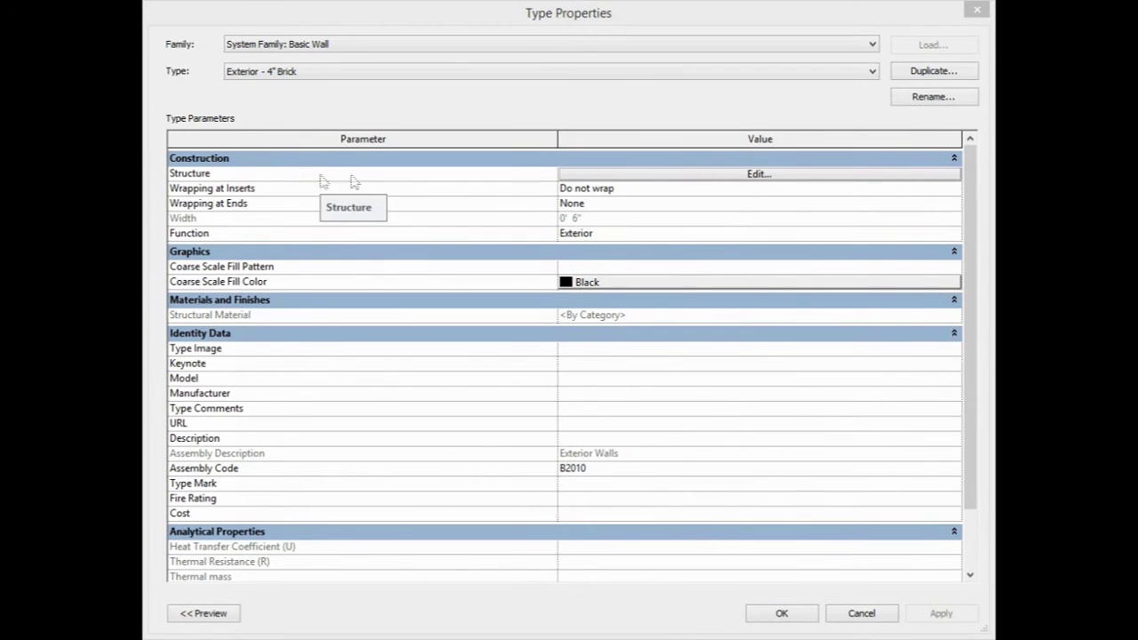
In Edit Assembly, change the Structure [1] layer material from By Category to Softwood, Lumber.
{"action": "left_click", "coordinate": [757, 178]}
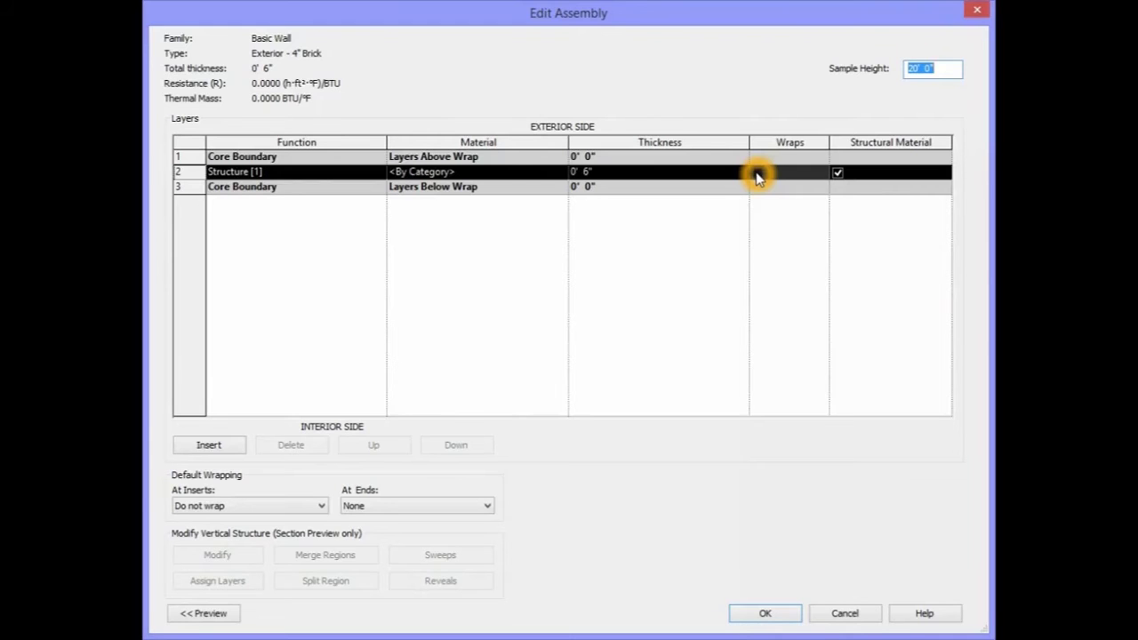
{"action": "left_click", "coordinate": [497, 178]}
{"action": "left_click", "coordinate": [266, 172]}
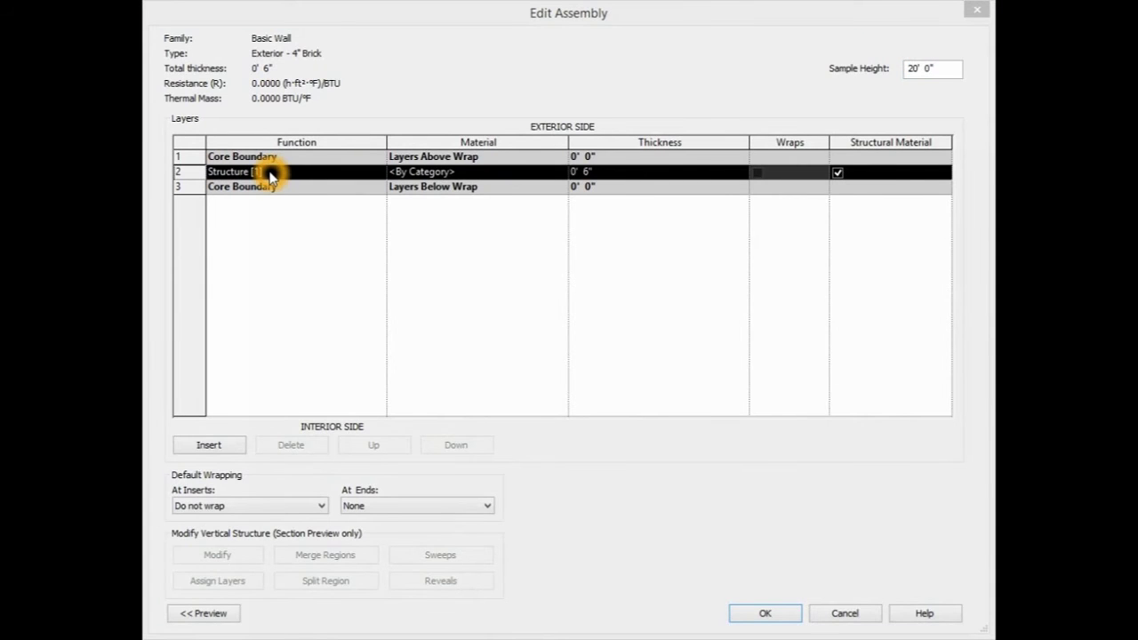
{"action": "left_click", "coordinate": [277, 177]}
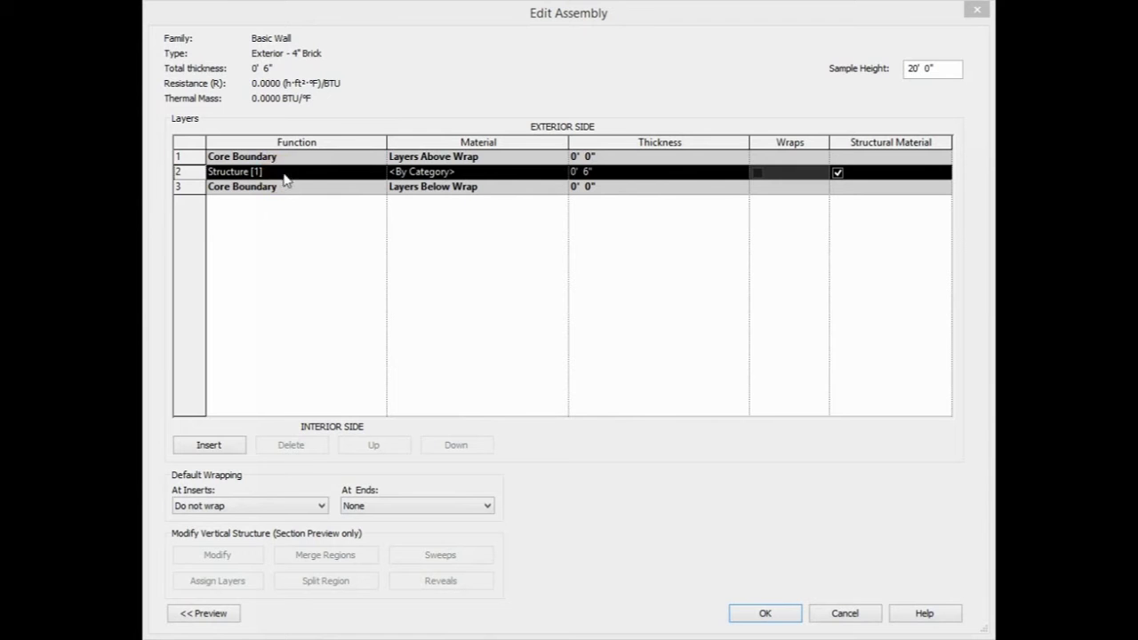
{"action": "left_click", "coordinate": [282, 178]}
{"action": "left_click", "coordinate": [560, 173]}
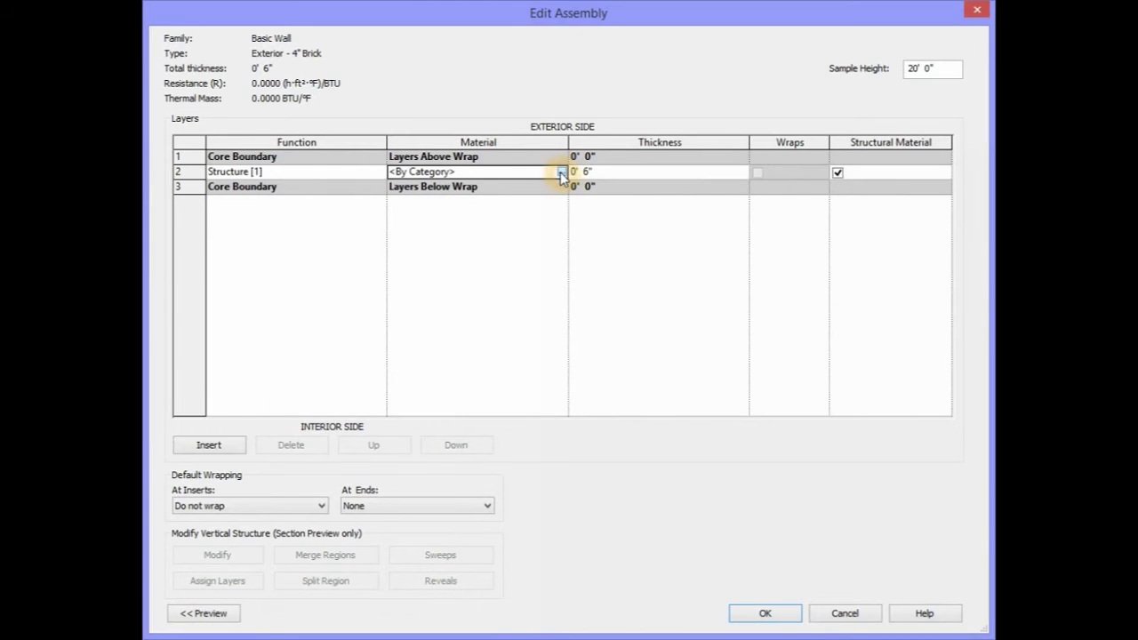
{"action": "left_click", "coordinate": [558, 172]}
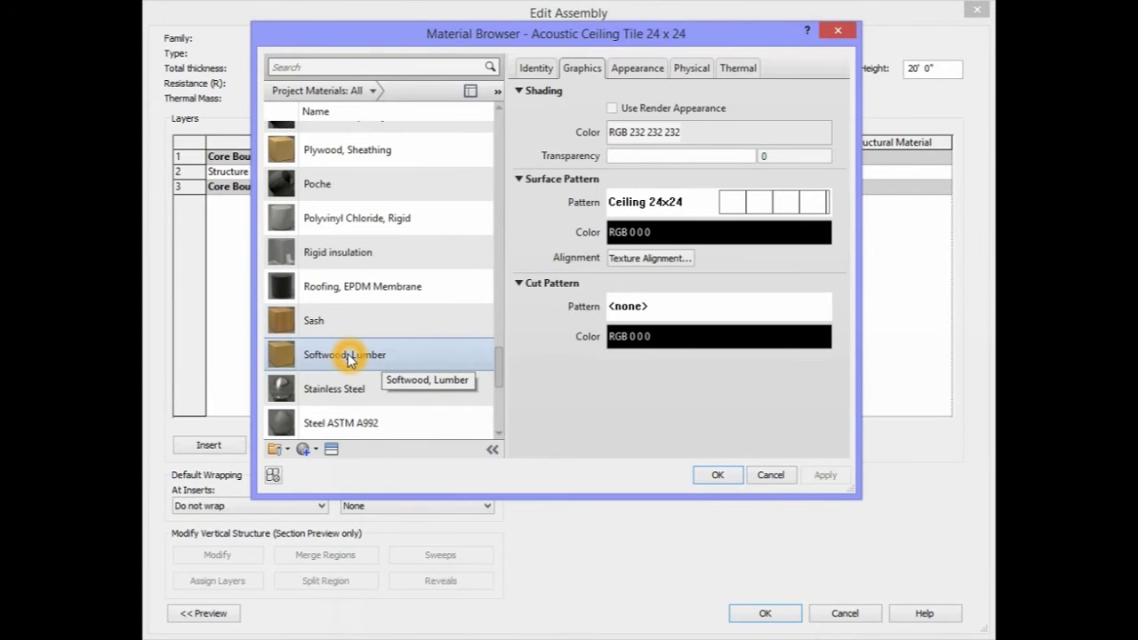
{"action": "left_click", "coordinate": [347, 355]}
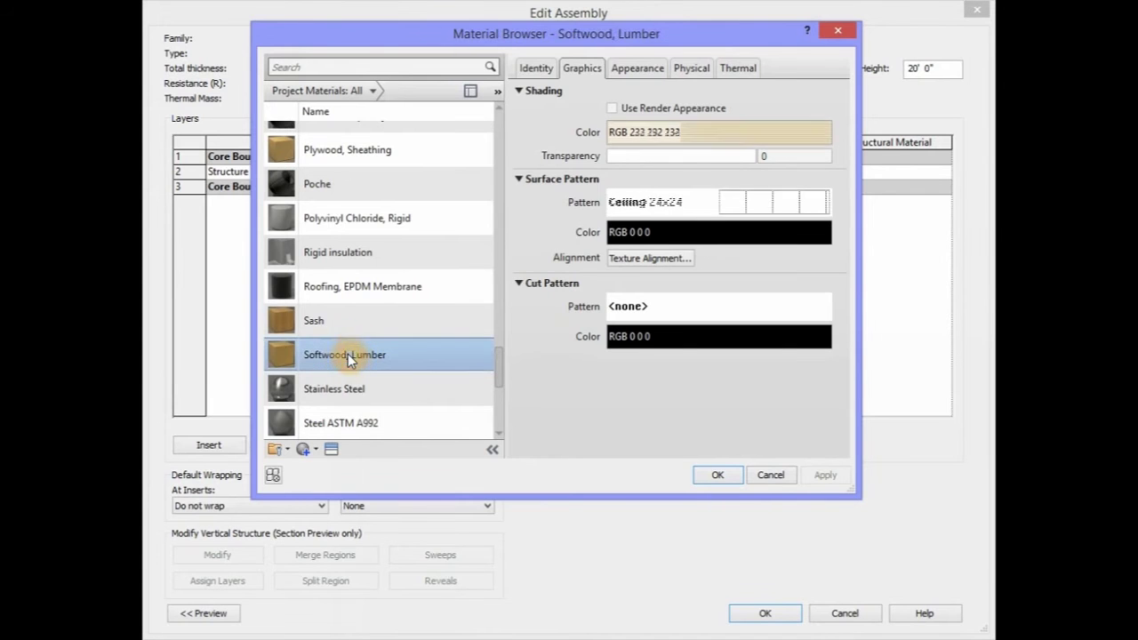
{"action": "left_click", "coordinate": [719, 475]}
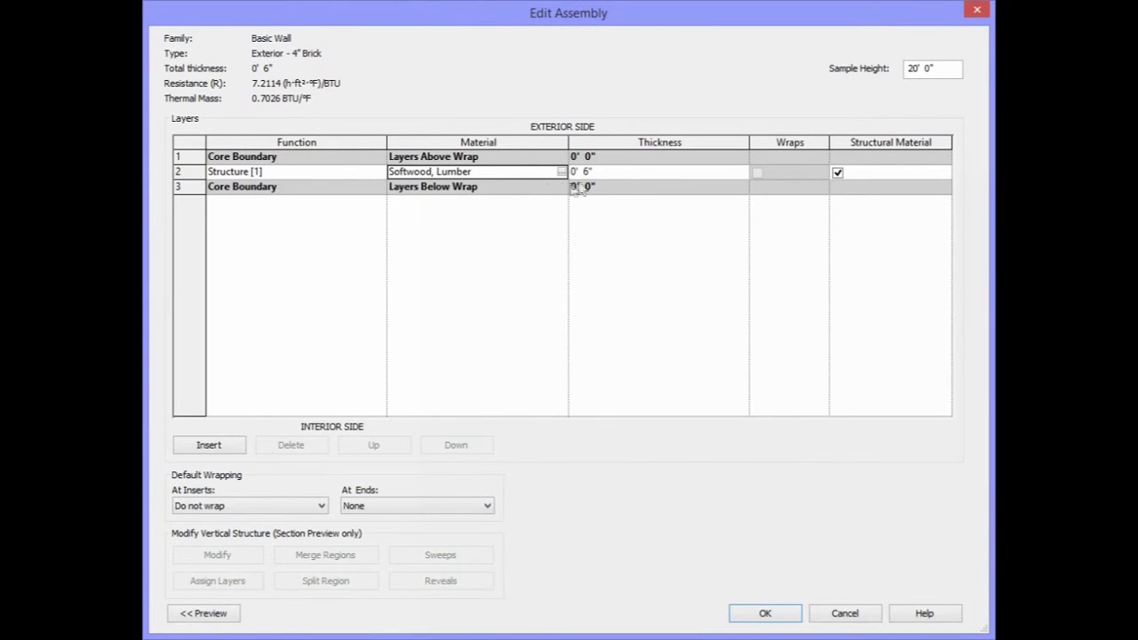
Change the Softwood, Lumber structure layer thickness from 6" to 3 1/2".
{"action": "left_click", "coordinate": [587, 172]}
{"action": "left_click", "coordinate": [589, 172]}
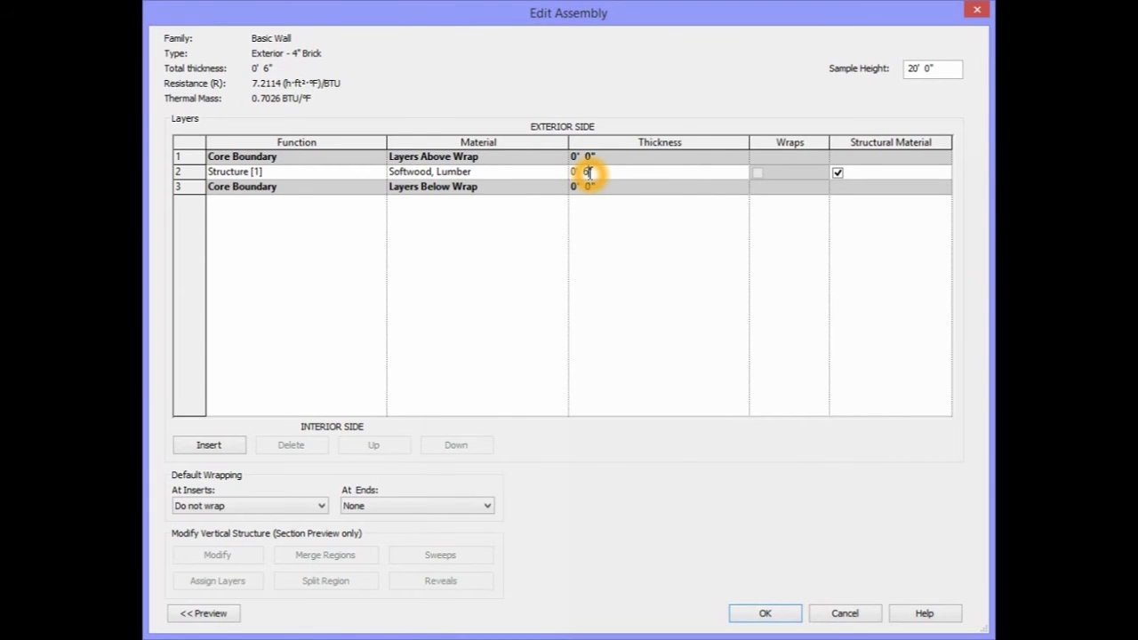
{"action": "key", "text": "BackSpace"}
{"action": "type", "text": "3 1/2"}
{"action": "left_click", "coordinate": [594, 229]}
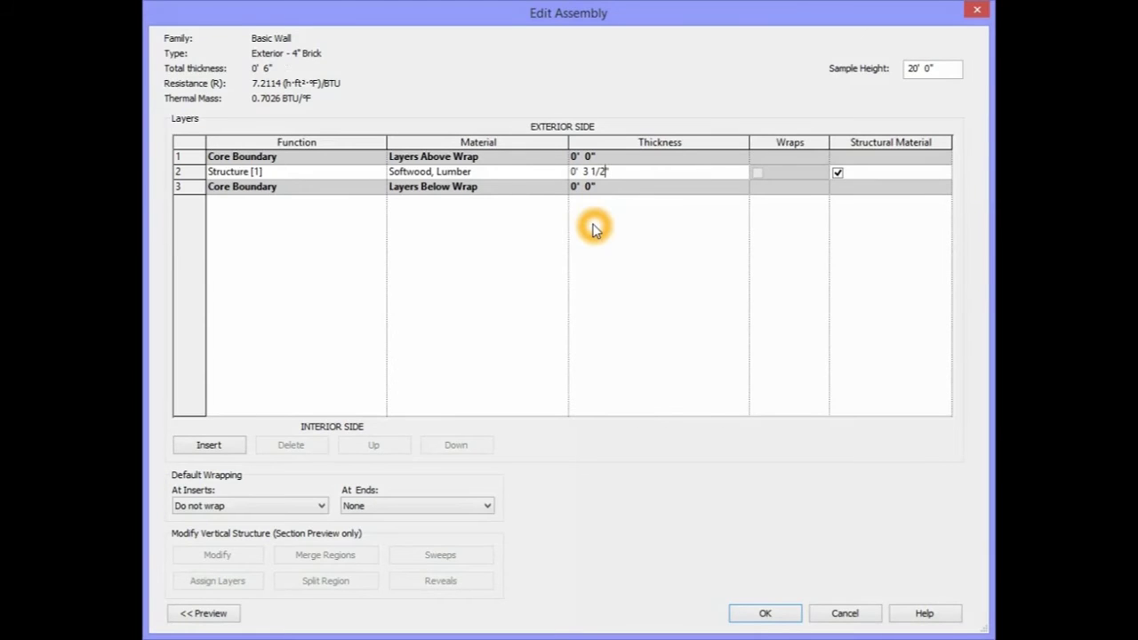
{"action": "key", "text": "Tab"}
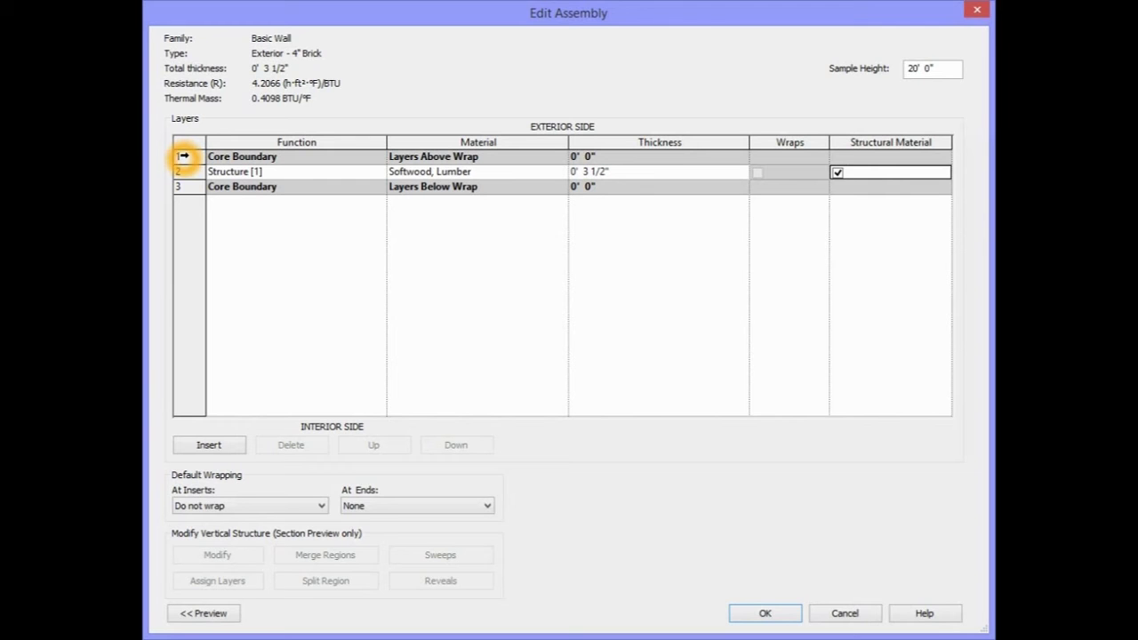
Insert a new layer at the exterior core boundary and set its function to Substrate [2].
{"action": "left_click", "coordinate": [182, 156]}
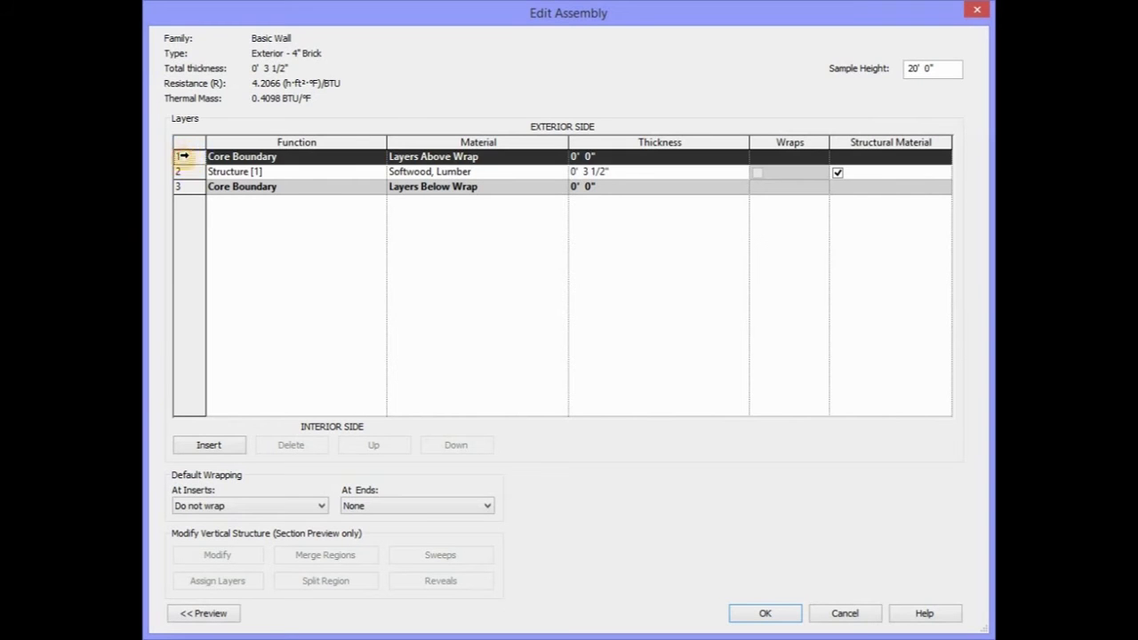
{"action": "left_click", "coordinate": [206, 447]}
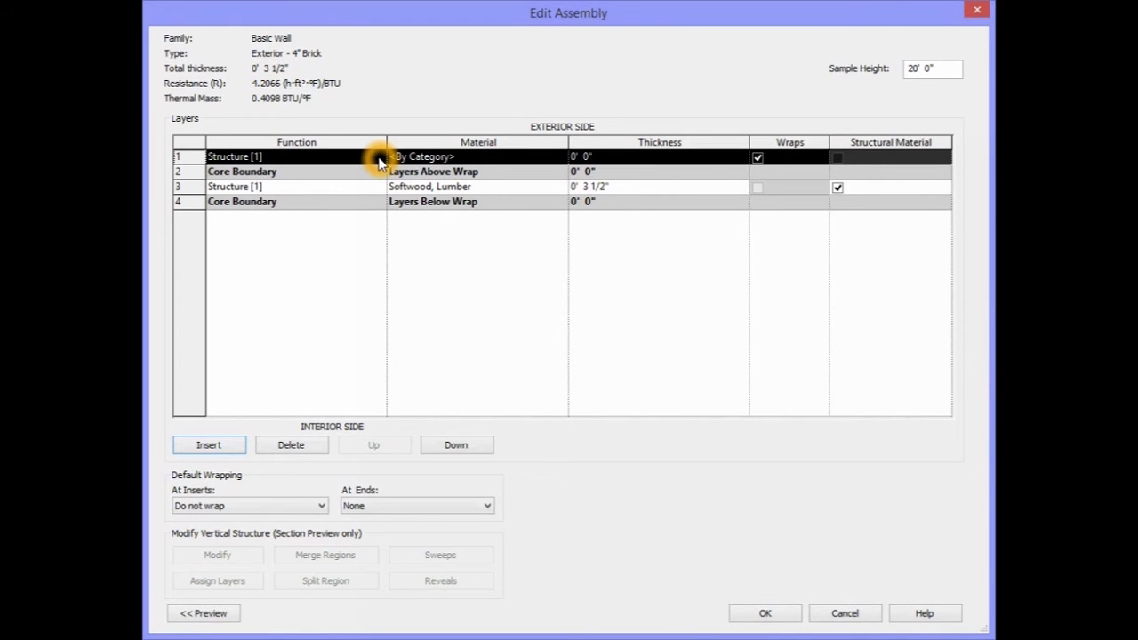
{"action": "left_click", "coordinate": [380, 161]}
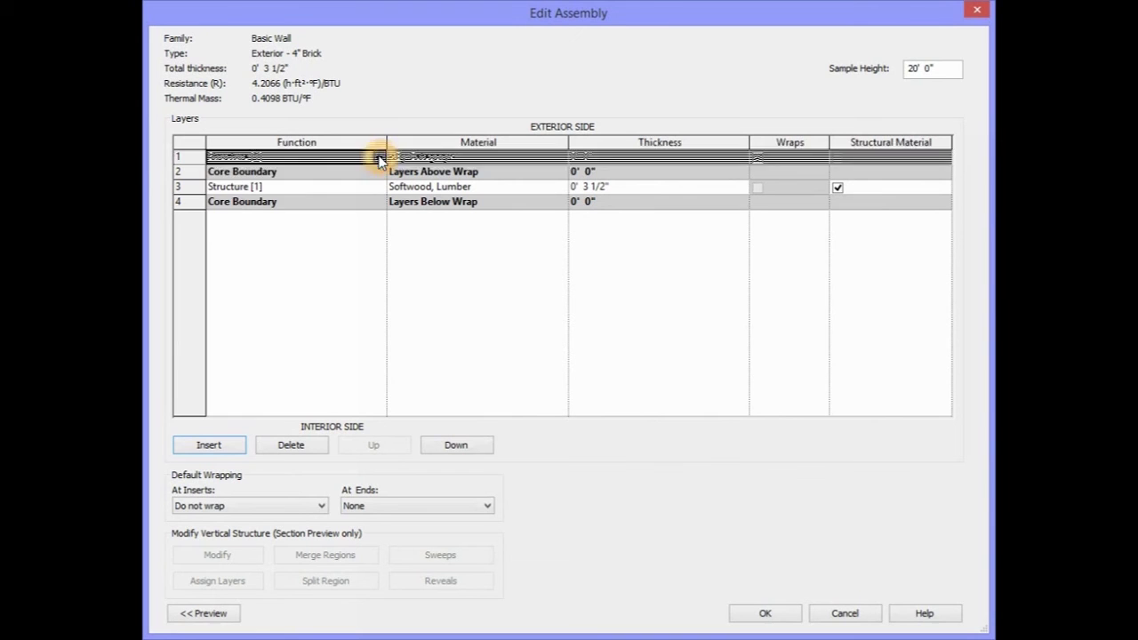
{"action": "left_click", "coordinate": [378, 157]}
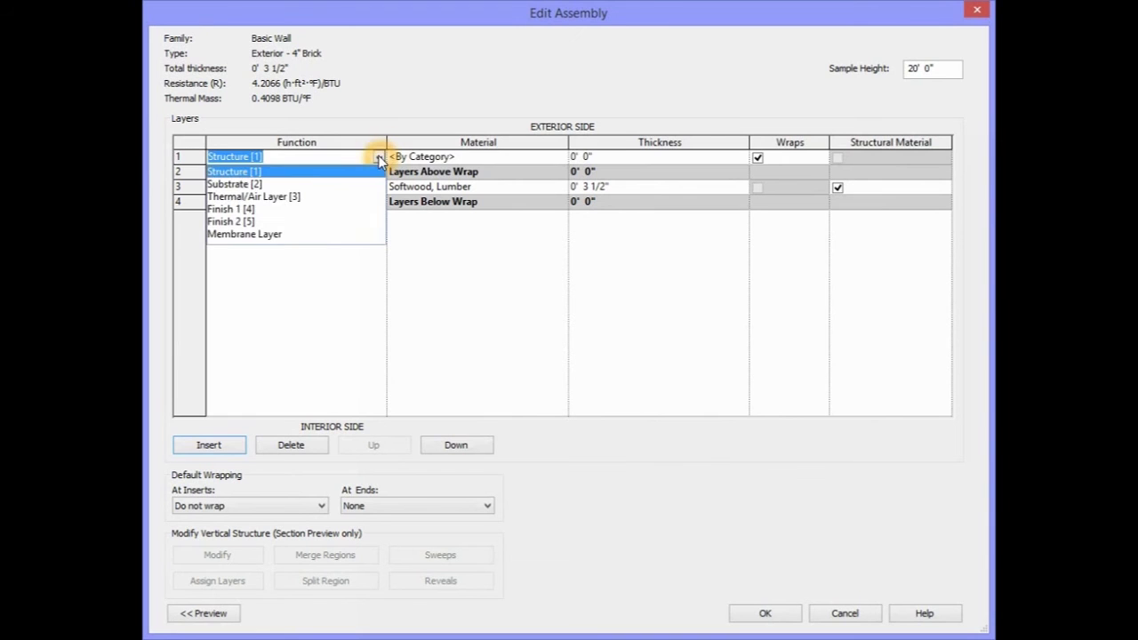
{"action": "left_click", "coordinate": [238, 187]}
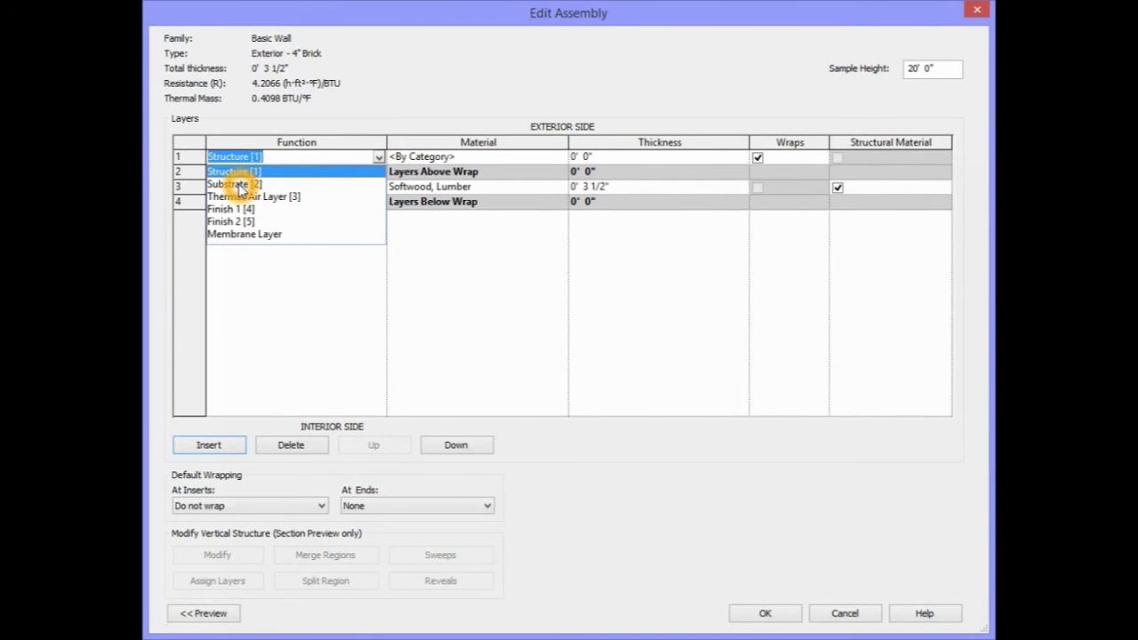
{"action": "left_click", "coordinate": [378, 160]}
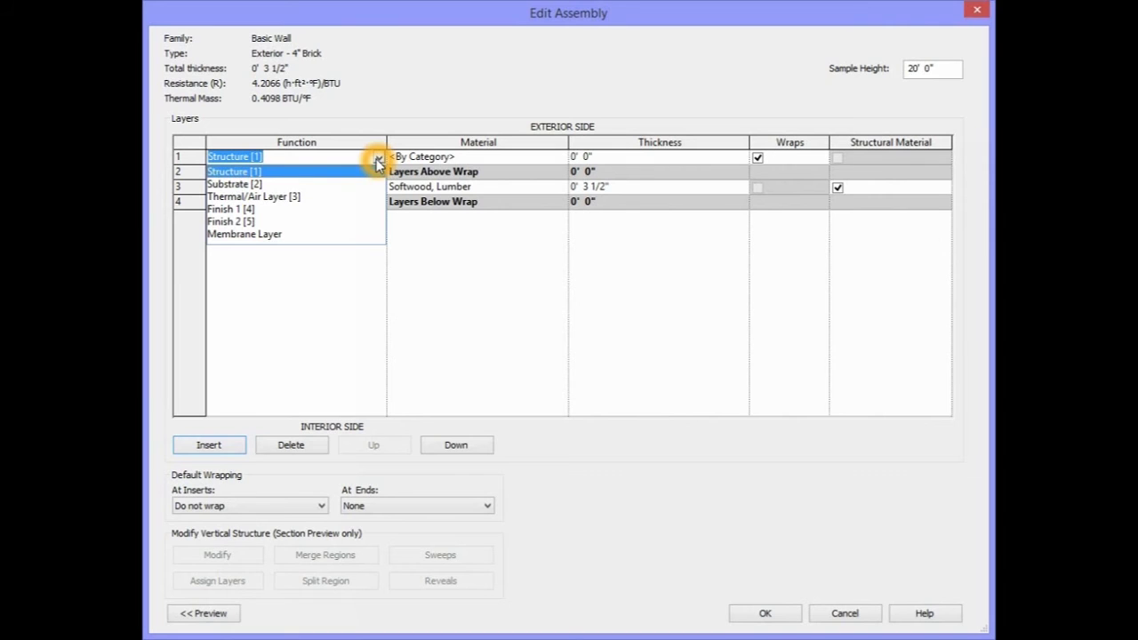
{"action": "left_click", "coordinate": [229, 185]}
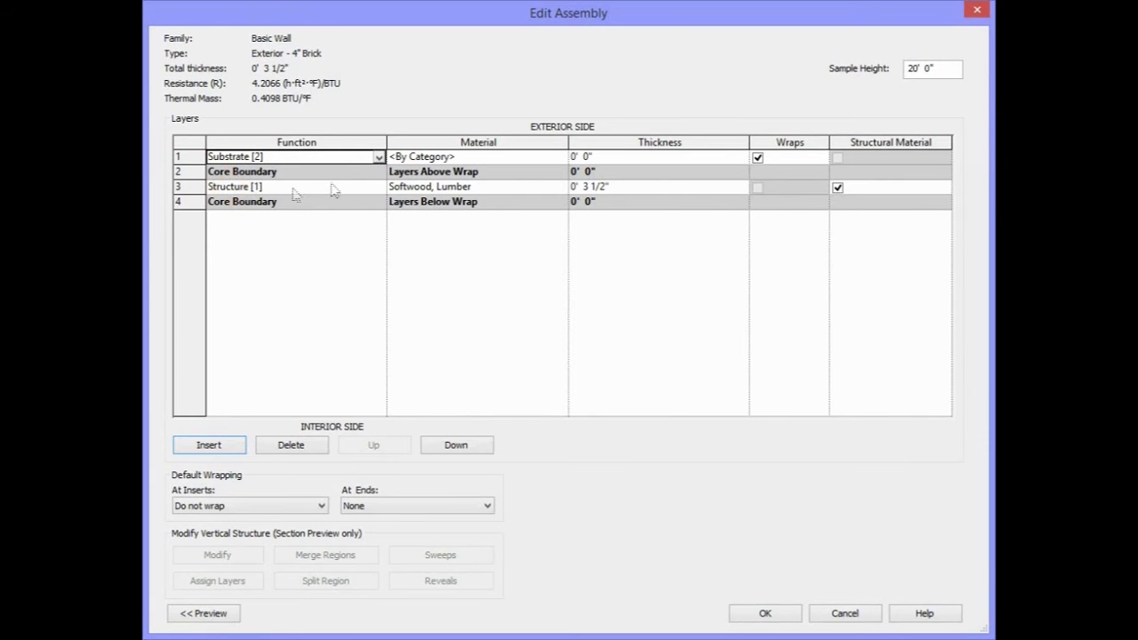
Give the substrate layer Plywood, Sheathing material and a 1/2" thickness.
{"action": "left_click", "coordinate": [562, 160]}
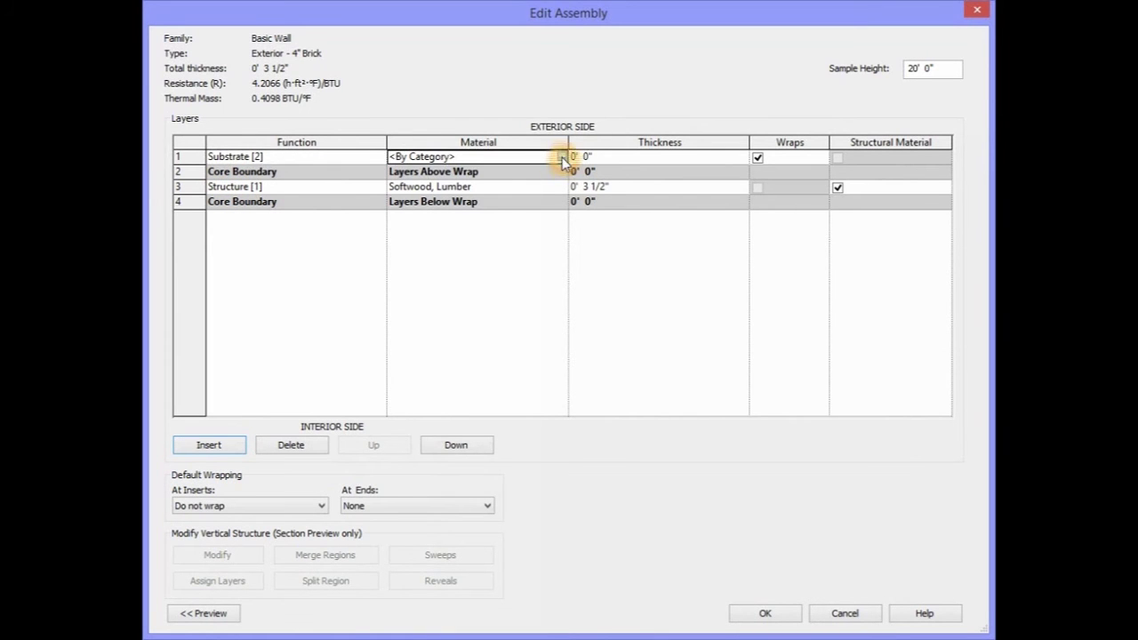
{"action": "left_click", "coordinate": [563, 157]}
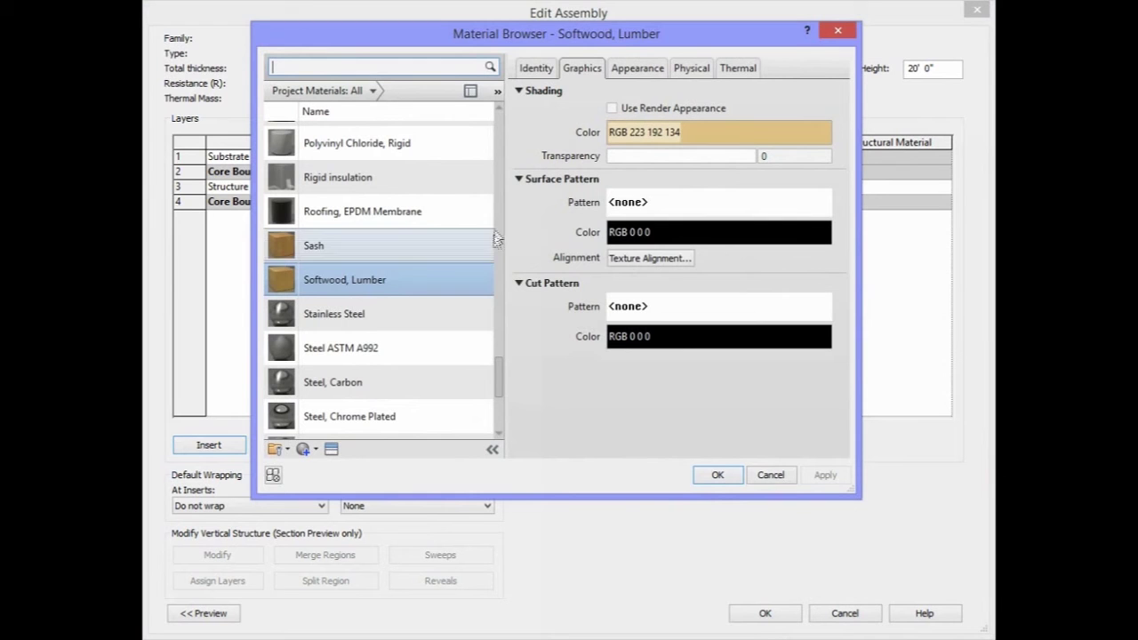
{"action": "left_click_drag", "start_coordinate": [499, 365], "coordinate": [500, 338]}
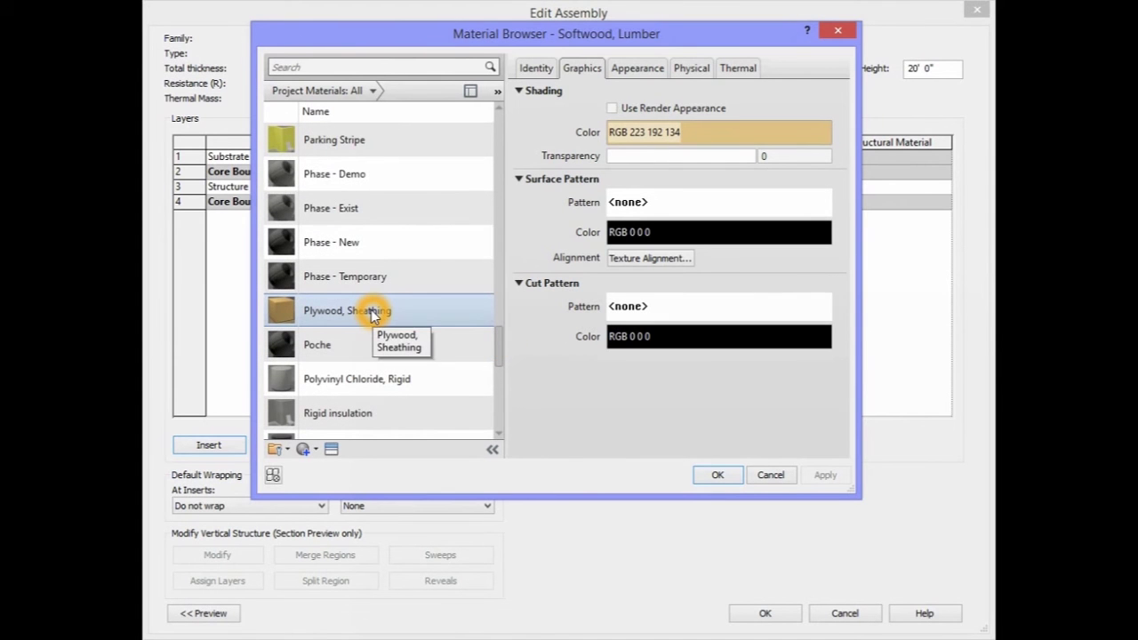
{"action": "left_click", "coordinate": [371, 313]}
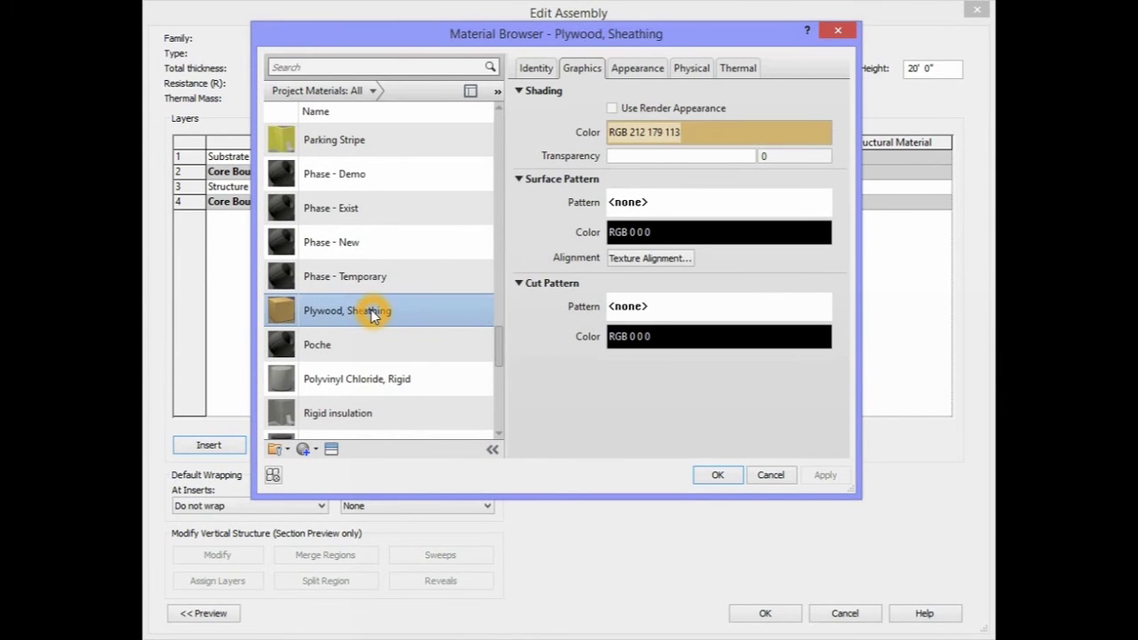
{"action": "left_click", "coordinate": [719, 475]}
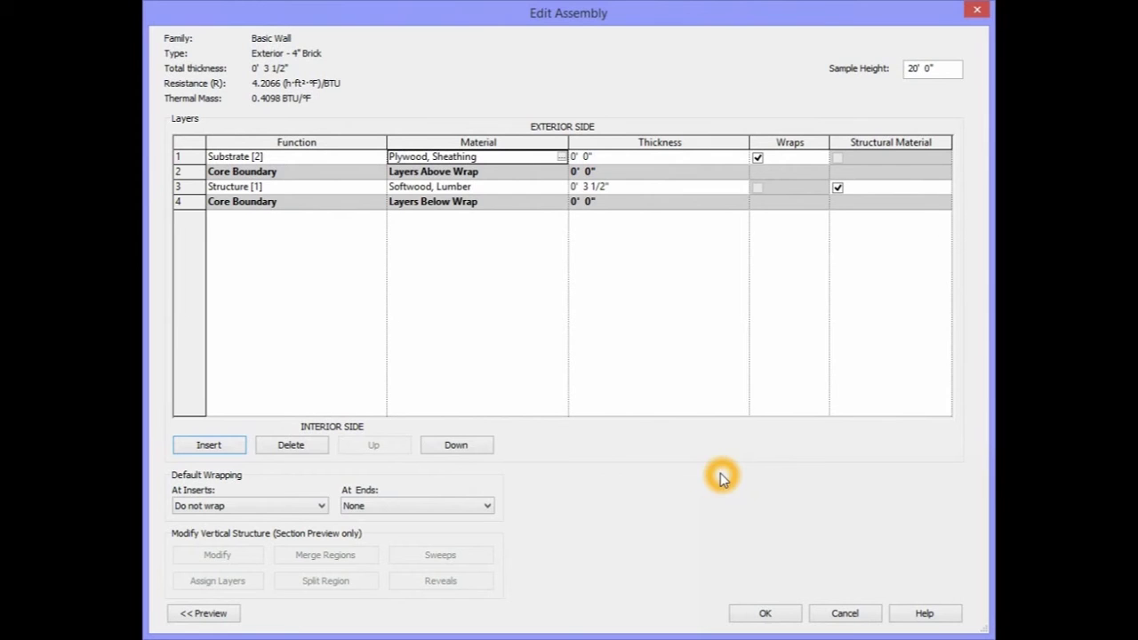
{"action": "left_click", "coordinate": [590, 161]}
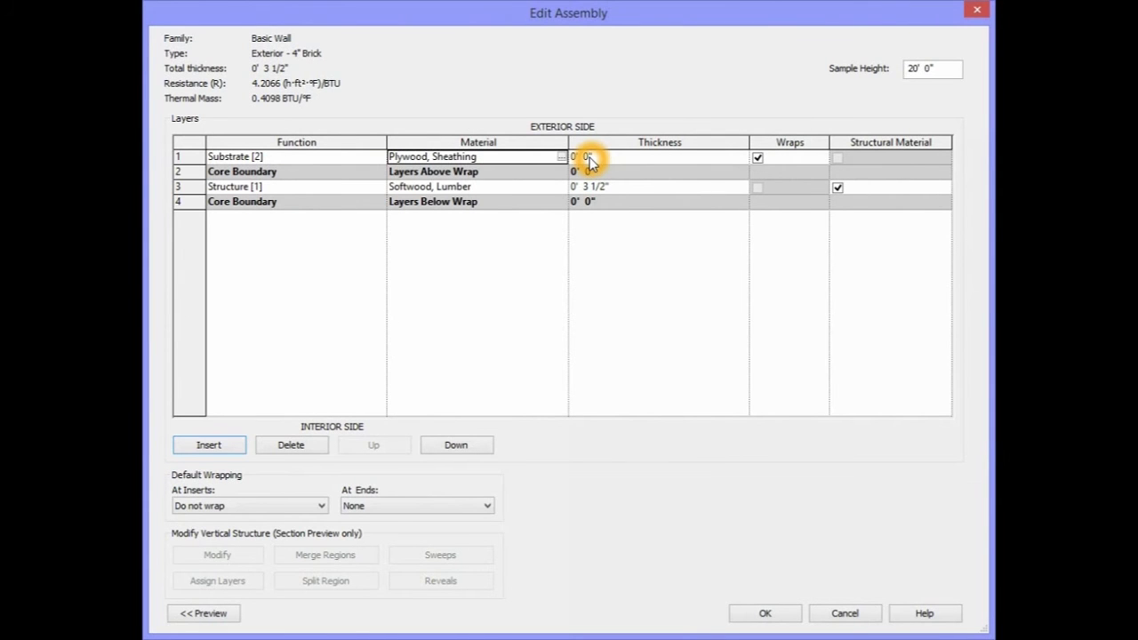
{"action": "left_click", "coordinate": [589, 161]}
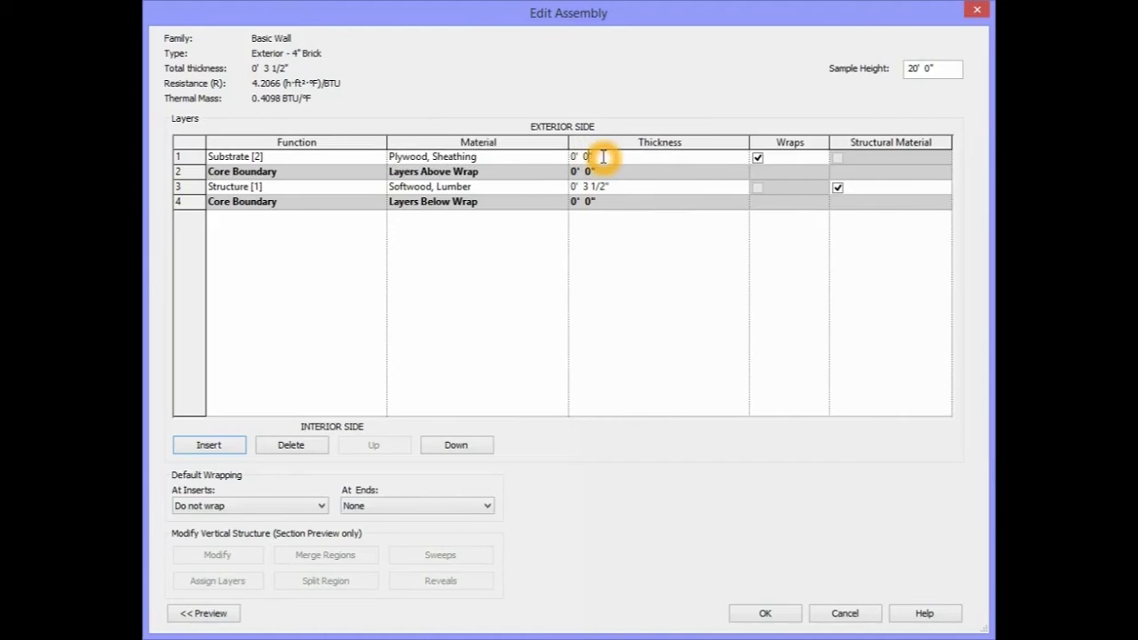
{"action": "key", "text": "BackSpace"}
{"action": "key", "text": "BackSpace"}
{"action": "type", "text": "1/2\""}
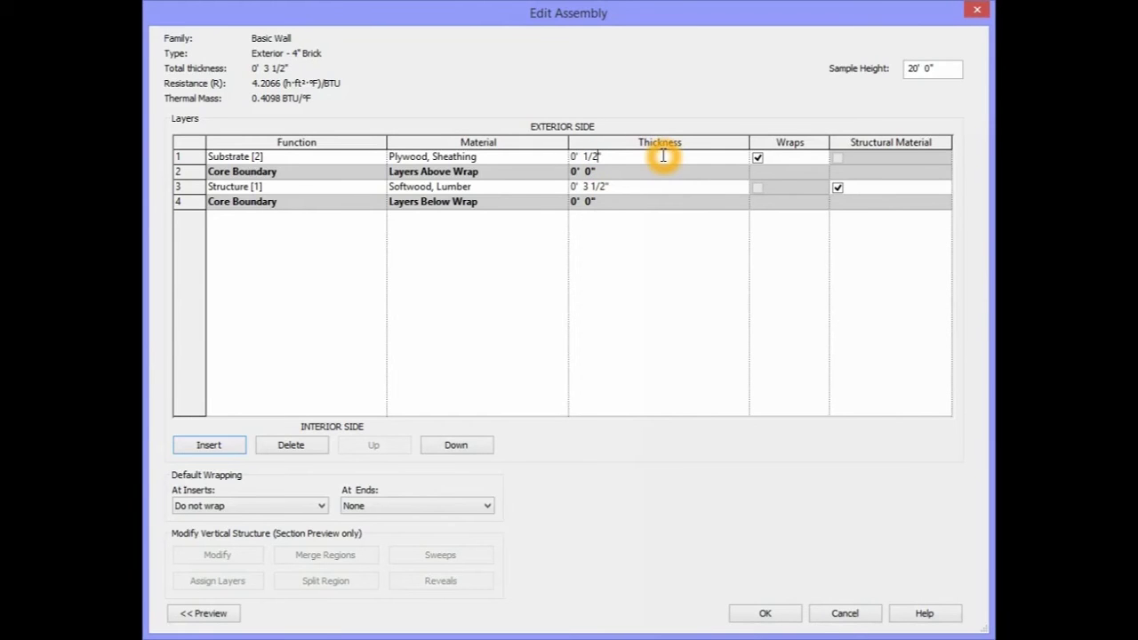
{"action": "key", "text": "Tab"}
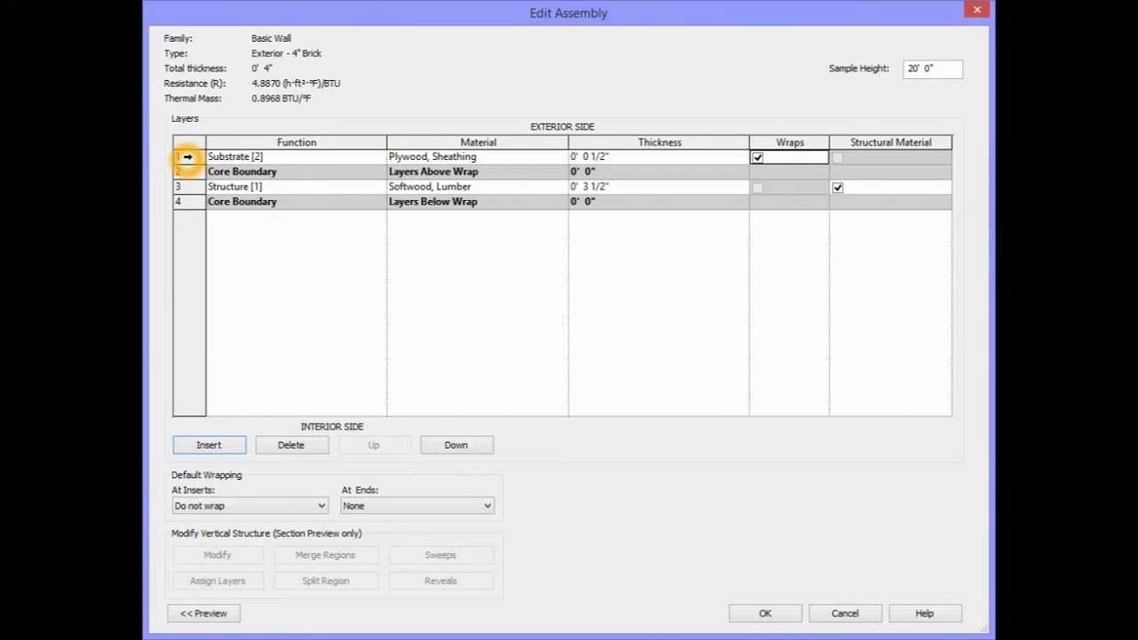
Insert a Membrane Layer of Building Paper, 0' 0" thick, outside the plywood substrate.
{"action": "left_click", "coordinate": [186, 157]}
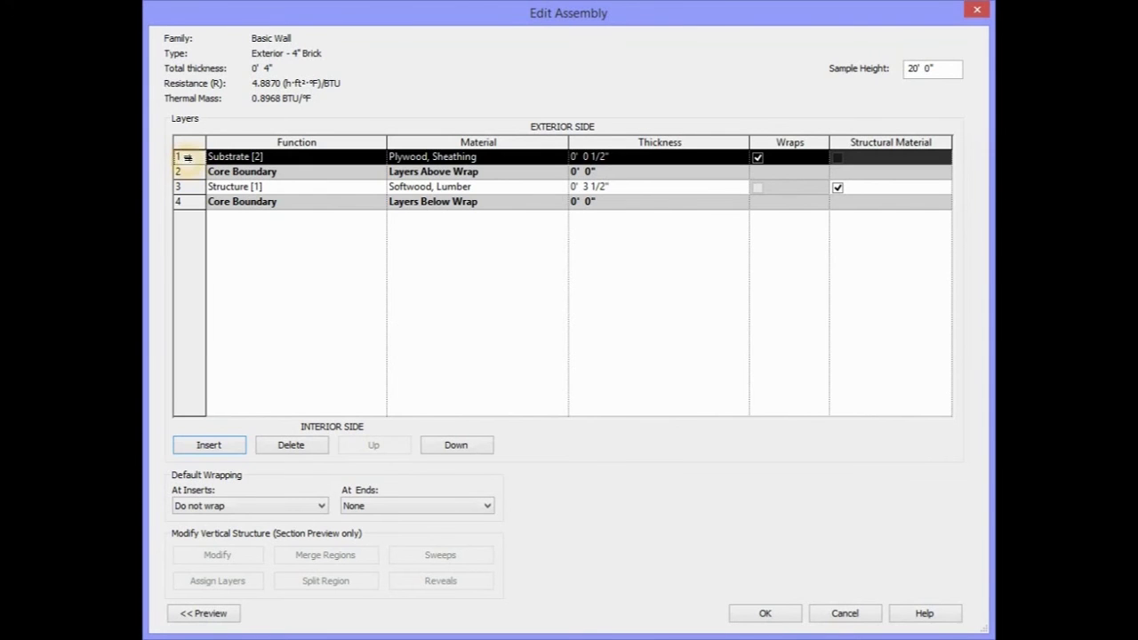
{"action": "left_click", "coordinate": [212, 446]}
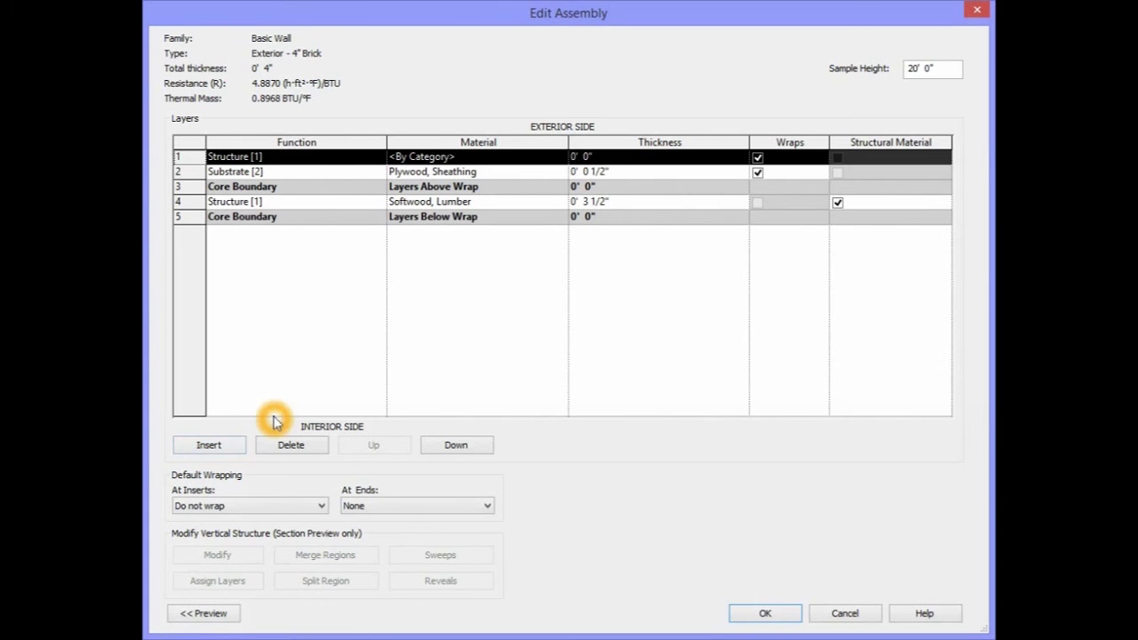
{"action": "left_click", "coordinate": [381, 158]}
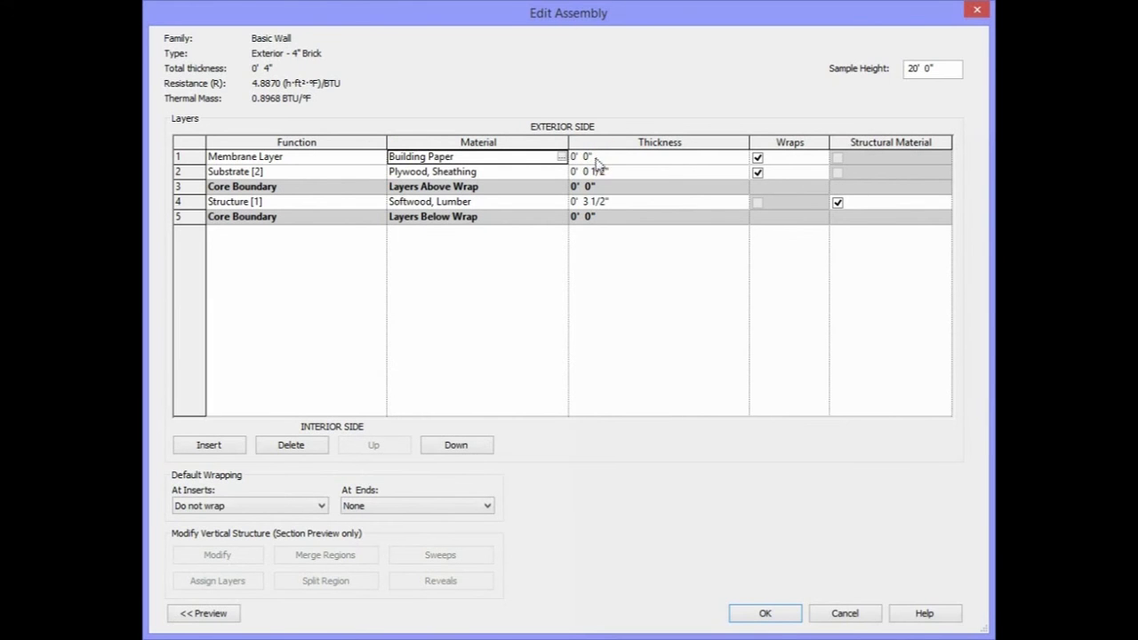
{"action": "left_click", "coordinate": [594, 164]}
{"action": "left_click", "coordinate": [191, 157]}
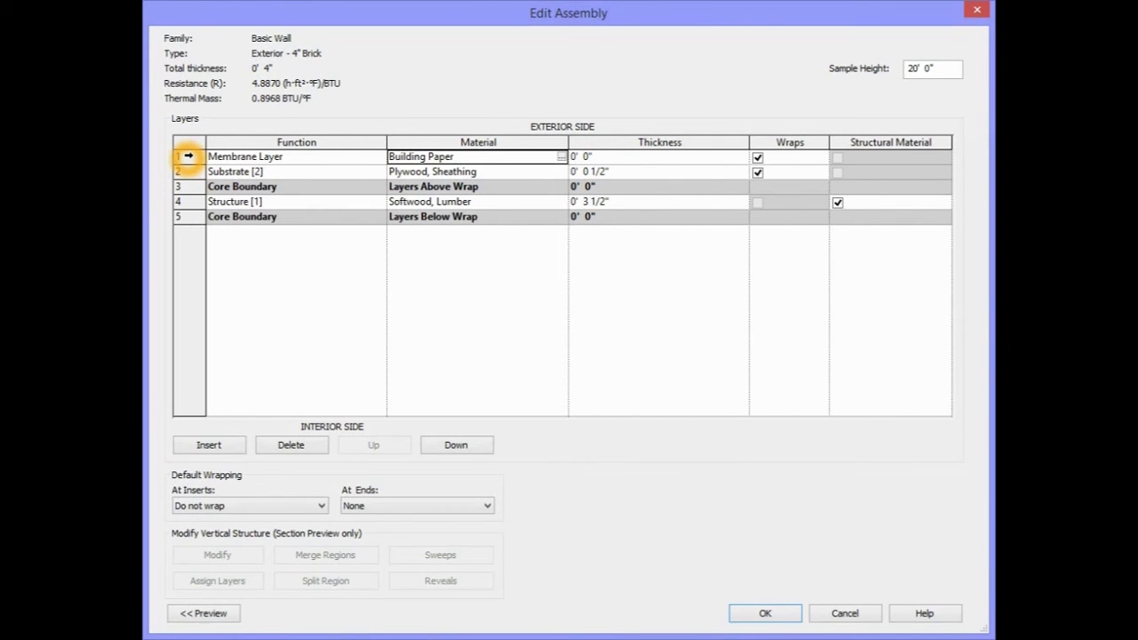
{"action": "left_click", "coordinate": [187, 156]}
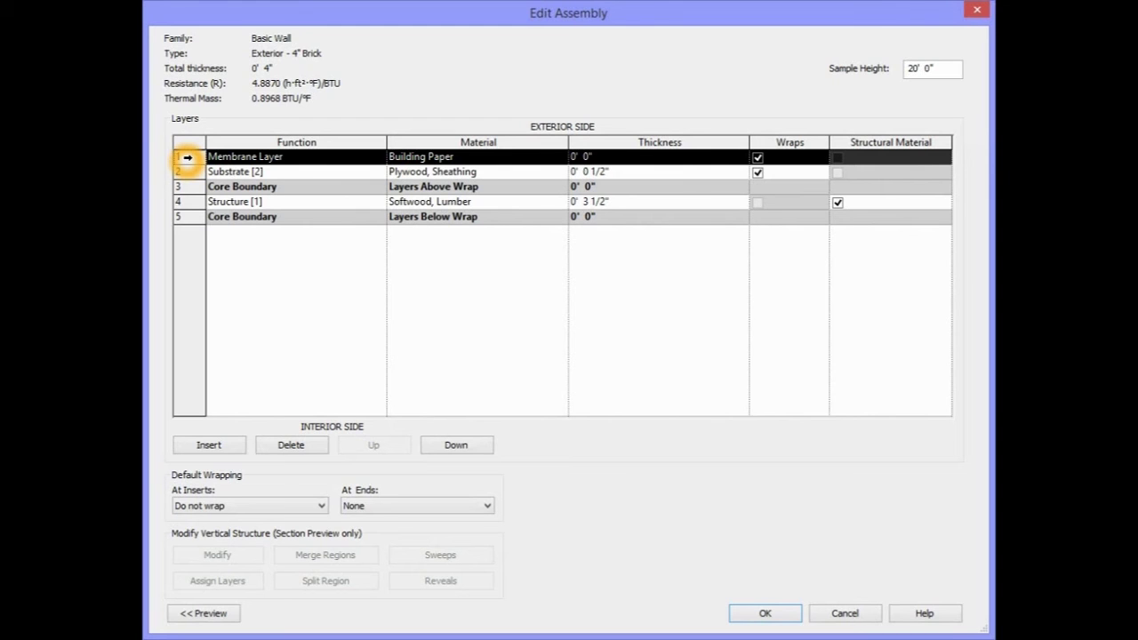
Insert a Thermal/Air Layer [3] of Air, 0' 1" thick, outside the building paper.
{"action": "left_click", "coordinate": [225, 449]}
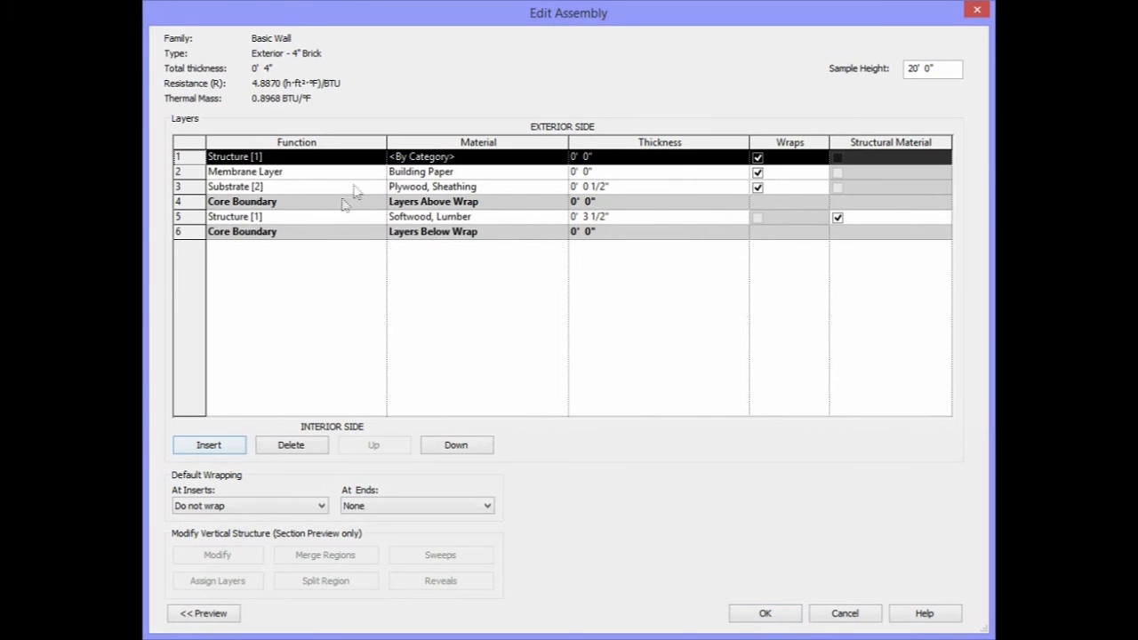
{"action": "left_click", "coordinate": [382, 162]}
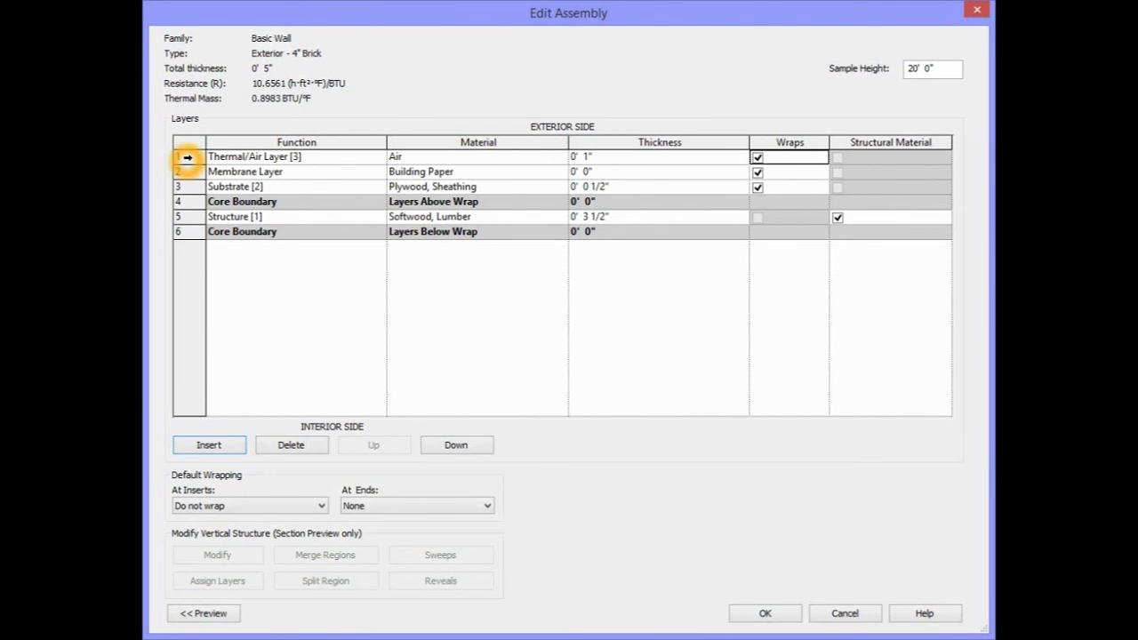
{"action": "left_click", "coordinate": [186, 157]}
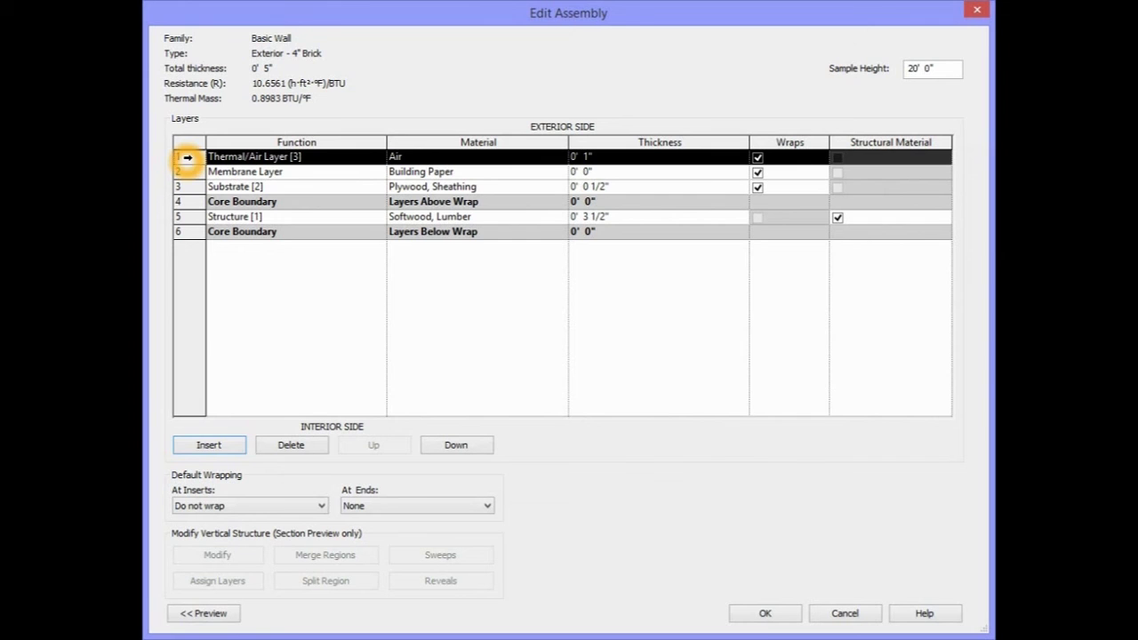
Insert an outermost Finish 1 [4] Brick, Common layer, 3 5/8" thick, outside the air layer.
{"action": "left_click", "coordinate": [222, 447]}
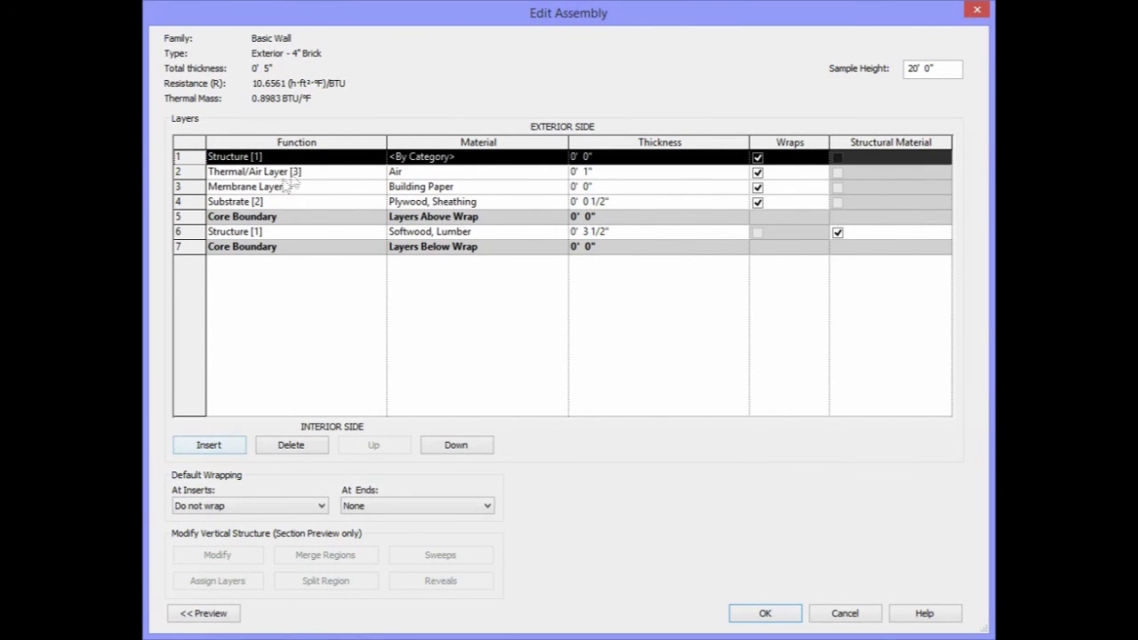
{"action": "left_click", "coordinate": [346, 158]}
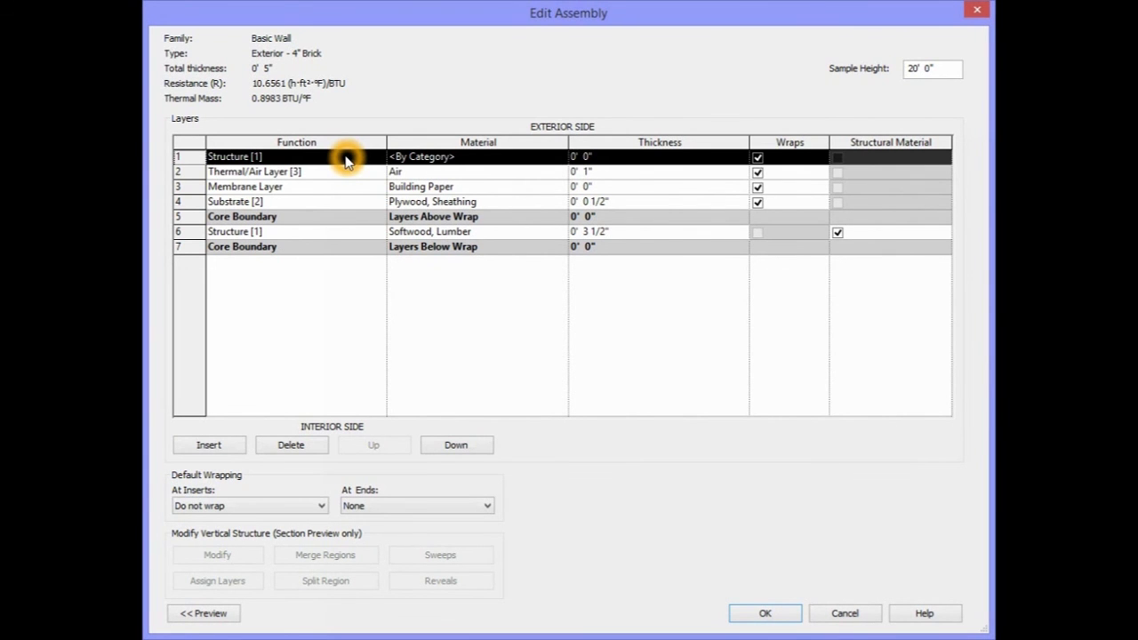
{"action": "left_click", "coordinate": [346, 159]}
{"action": "left_click", "coordinate": [379, 156]}
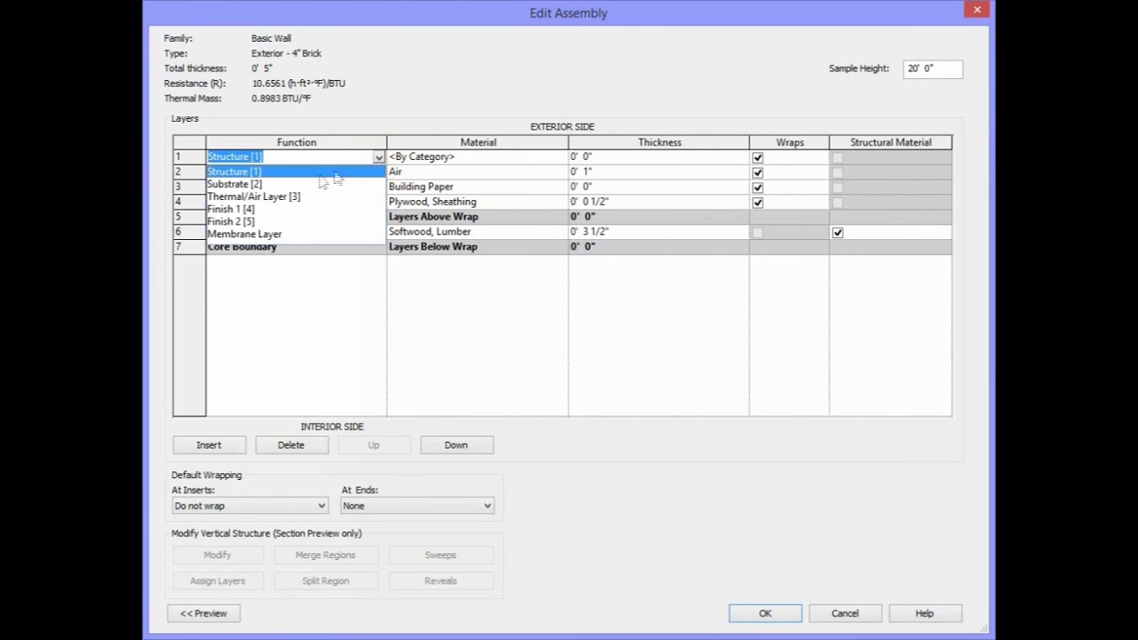
{"action": "left_click", "coordinate": [230, 208]}
{"action": "left_click", "coordinate": [601, 157]}
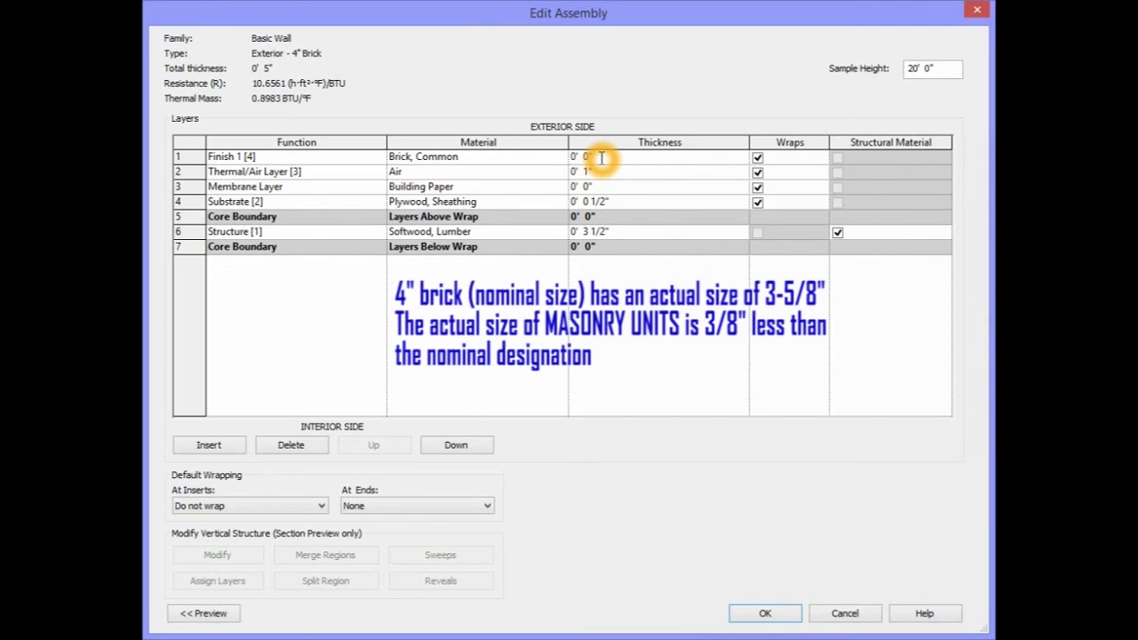
{"action": "key", "text": "BackSpace"}
{"action": "key", "text": "BackSpace"}
{"action": "type", "text": "3 5/8"}
{"action": "key", "text": "Tab"}
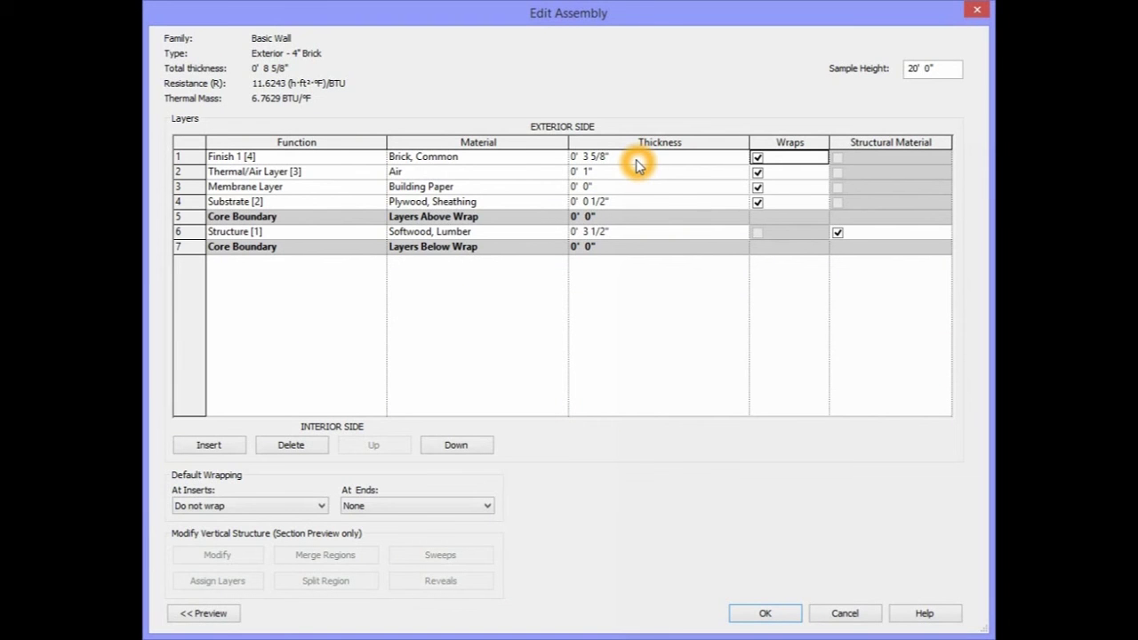
{"action": "left_click", "coordinate": [188, 156]}
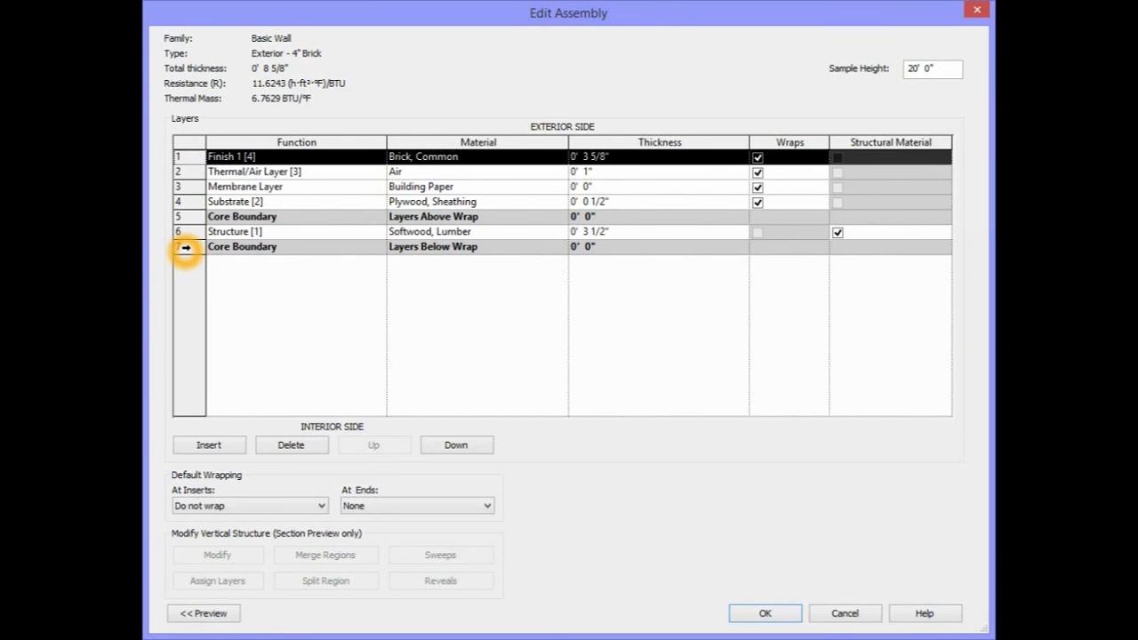
Insert a layer, move it below the lower Core Boundary, and make it 1/2" Gypsum Wall Board Finish 2 [5].
{"action": "left_click", "coordinate": [186, 248]}
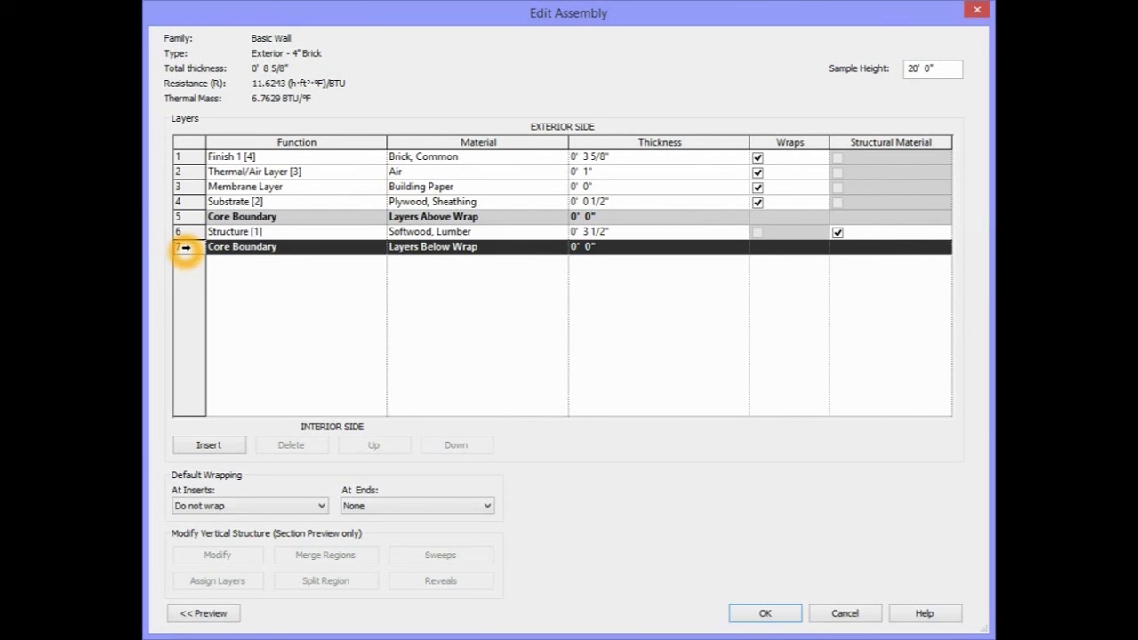
{"action": "left_click", "coordinate": [222, 445]}
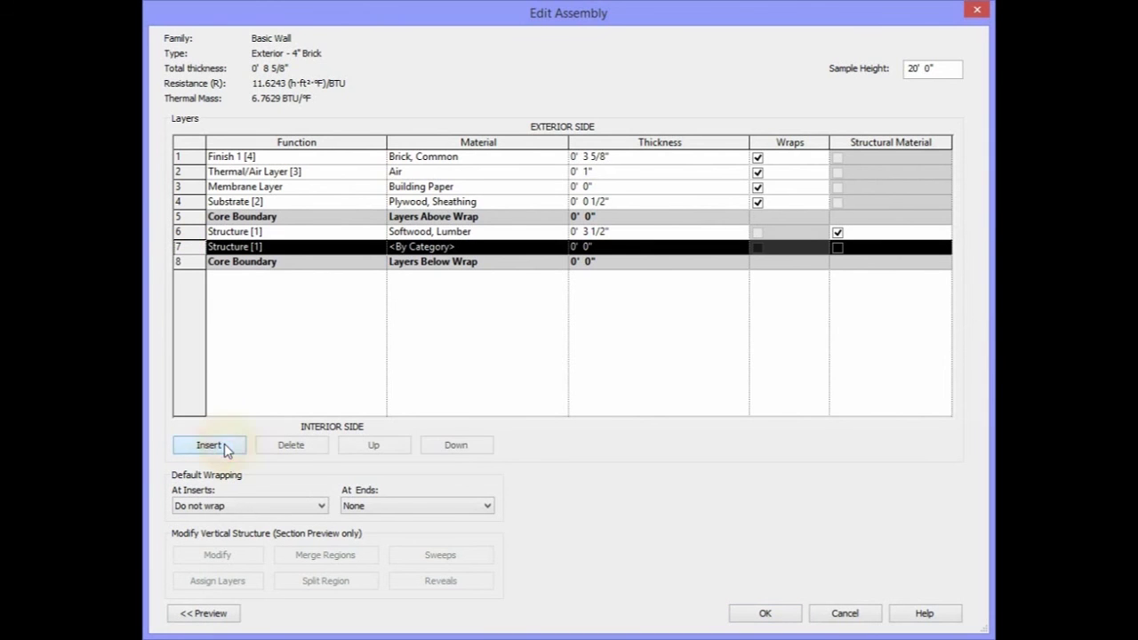
{"action": "left_click", "coordinate": [199, 286]}
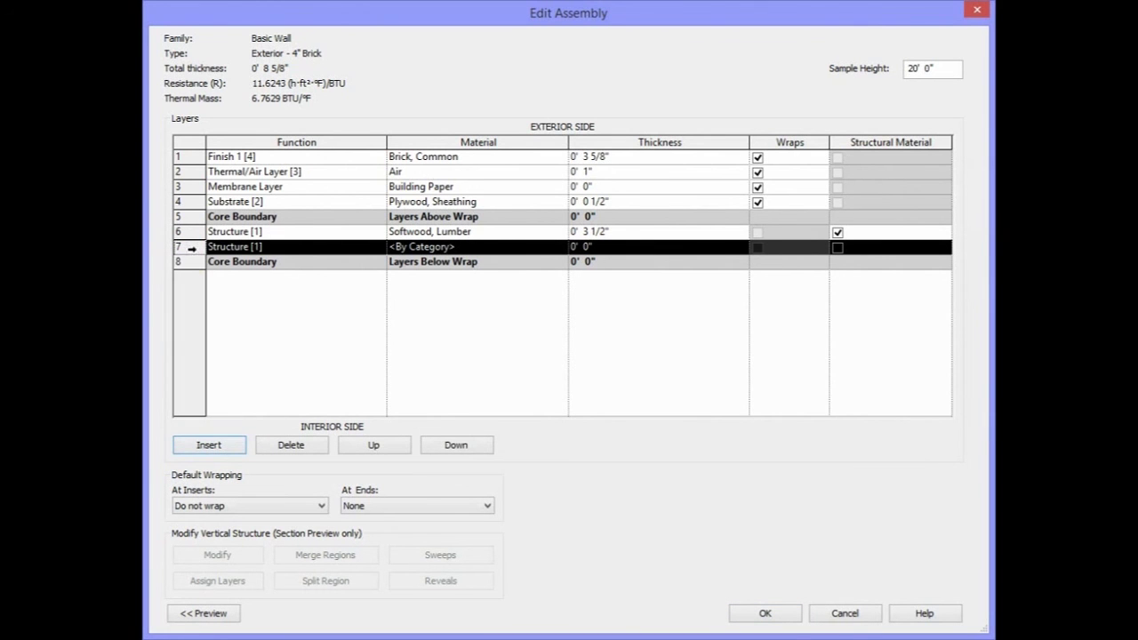
{"action": "left_click", "coordinate": [191, 248]}
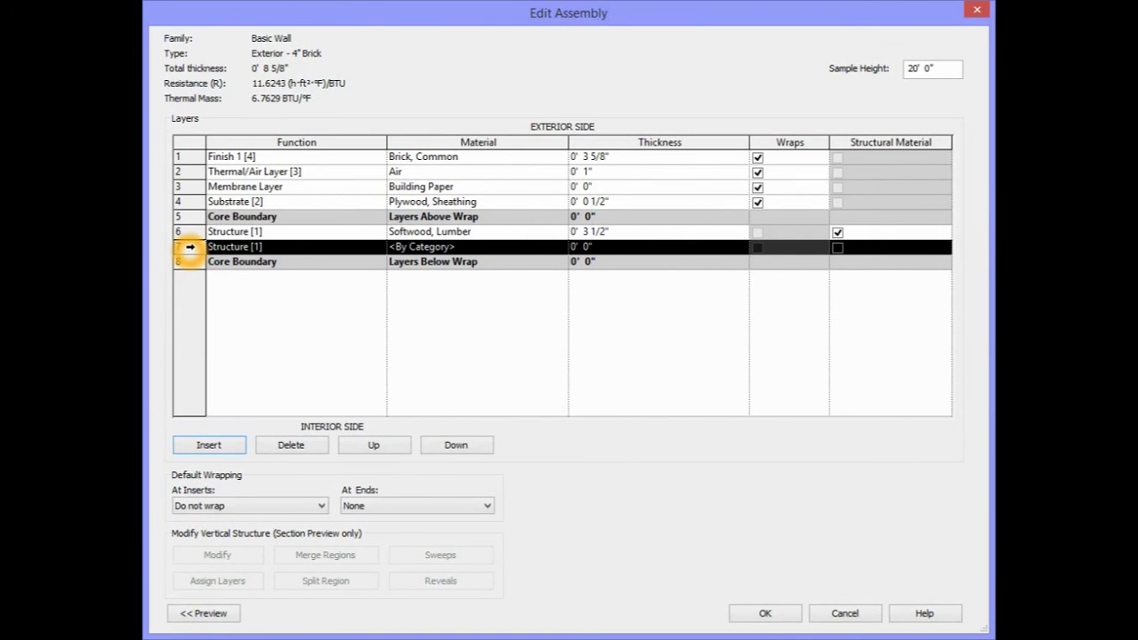
{"action": "left_click", "coordinate": [190, 248]}
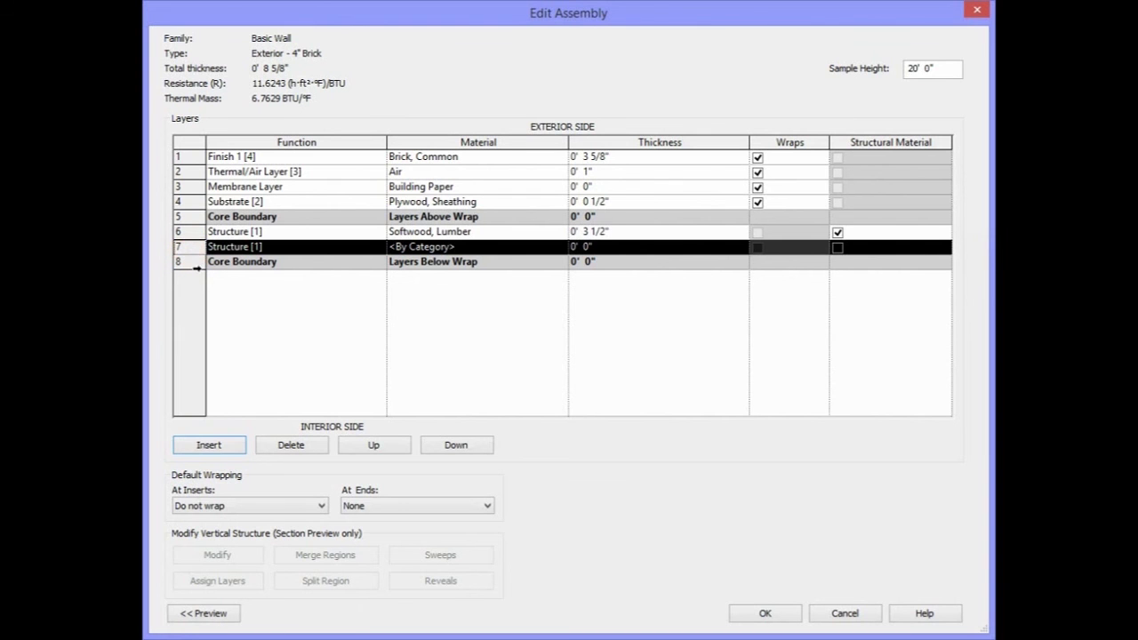
{"action": "left_click", "coordinate": [453, 445]}
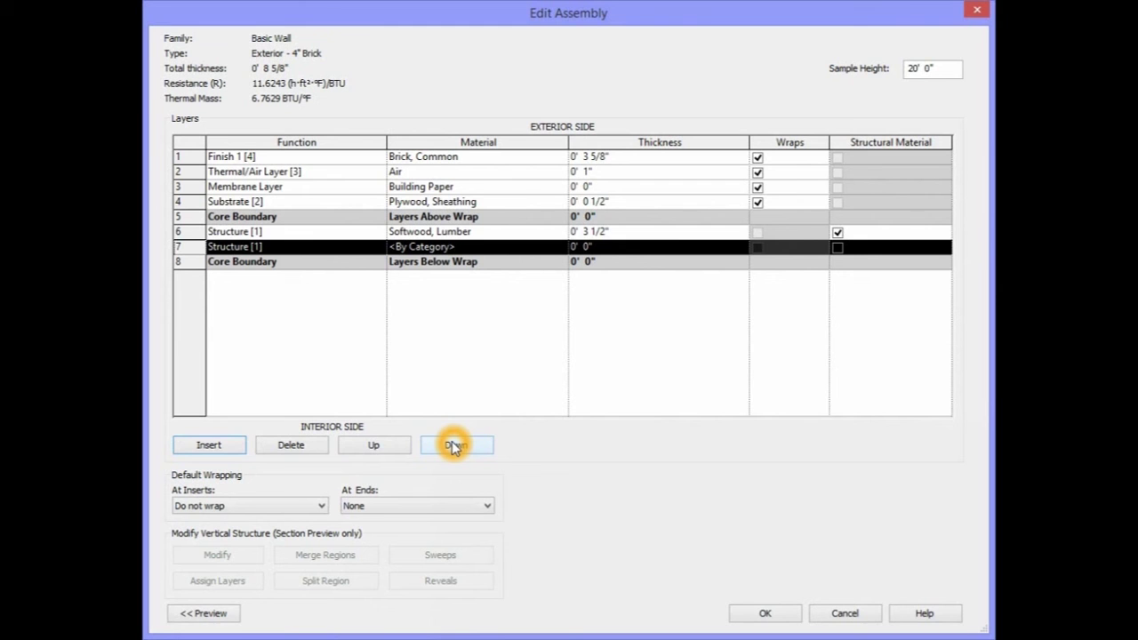
{"action": "left_click", "coordinate": [453, 444]}
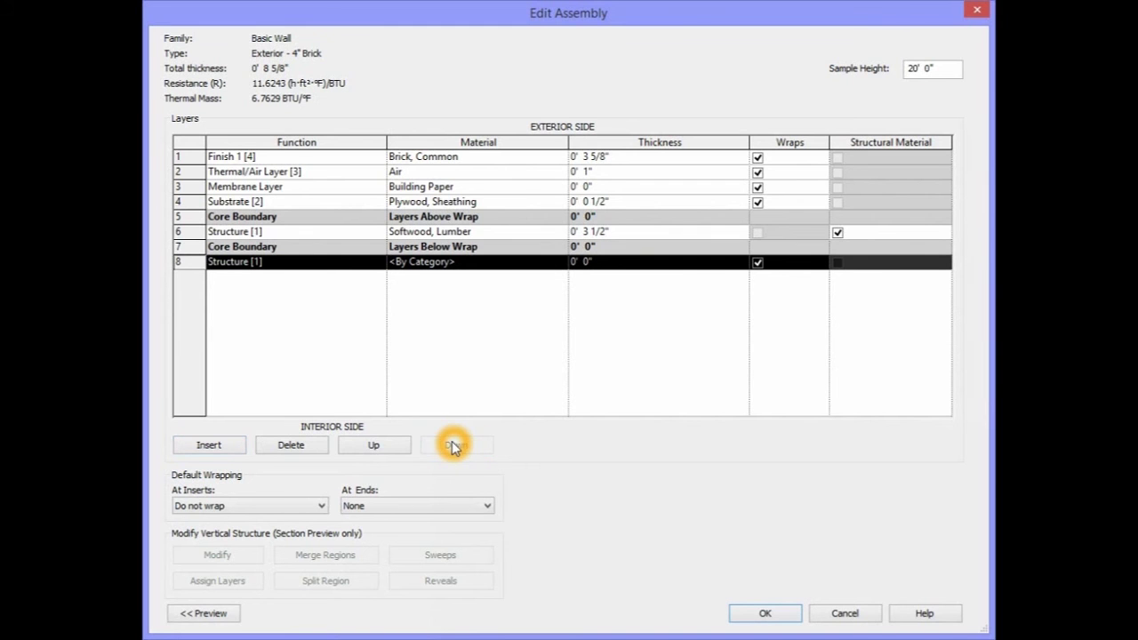
{"action": "left_click_drag", "start_coordinate": [271, 271], "coordinate": [258, 248]}
{"action": "left_click", "coordinate": [260, 261]}
{"action": "left_click", "coordinate": [228, 330]}
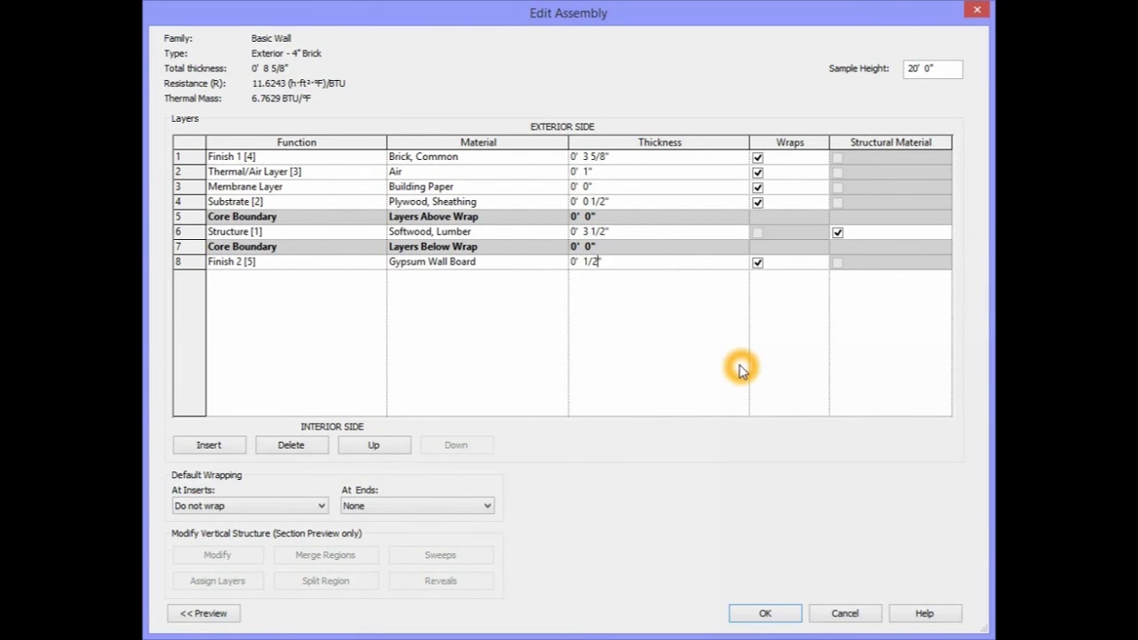
{"action": "key", "text": "Tab"}
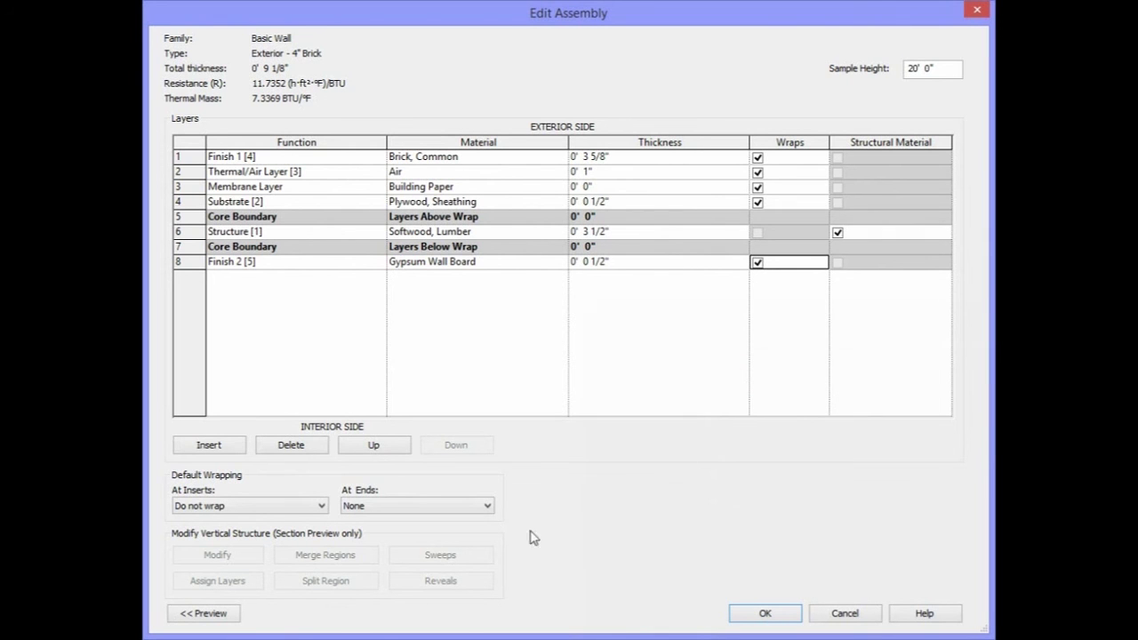
{"action": "left_click", "coordinate": [213, 614]}
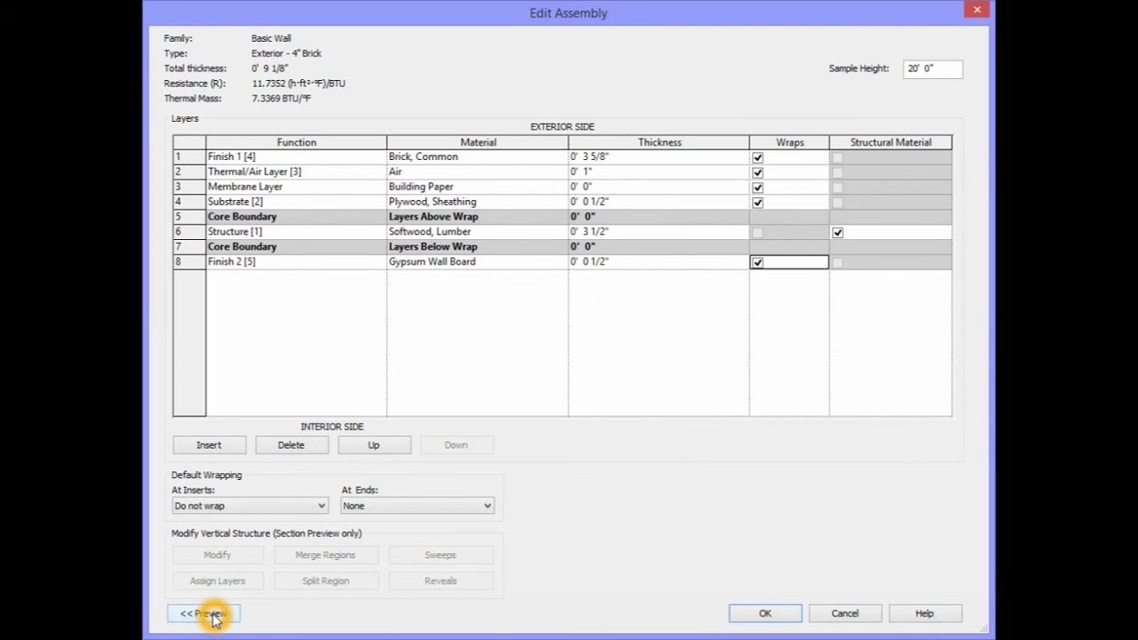
{"action": "left_click", "coordinate": [216, 614]}
{"action": "left_click", "coordinate": [214, 613]}
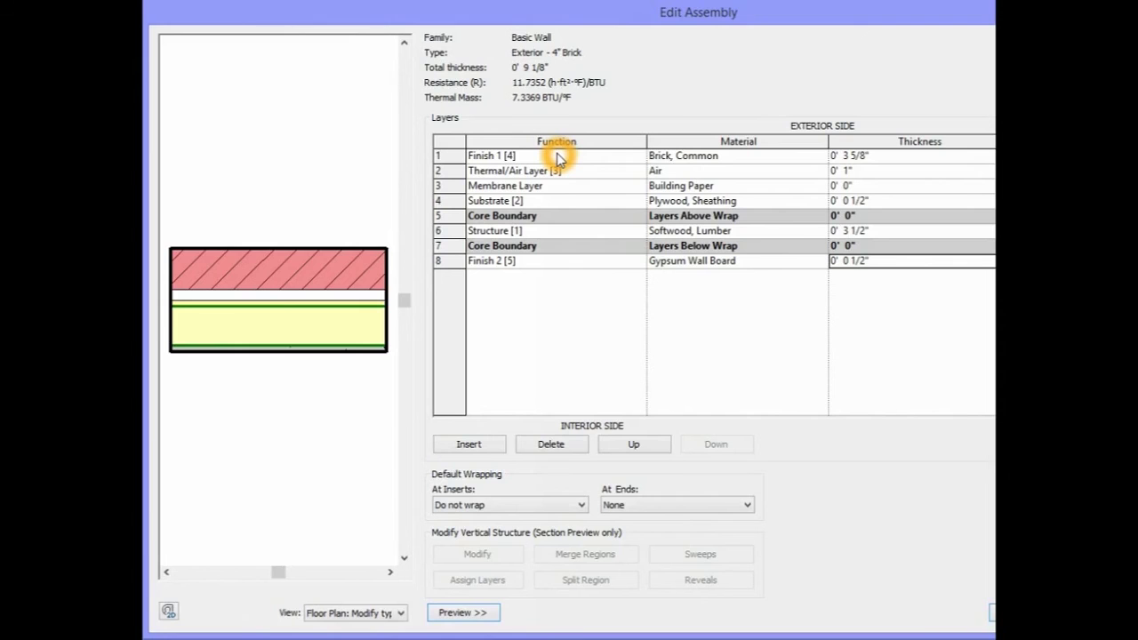
{"action": "left_click", "coordinate": [373, 355]}
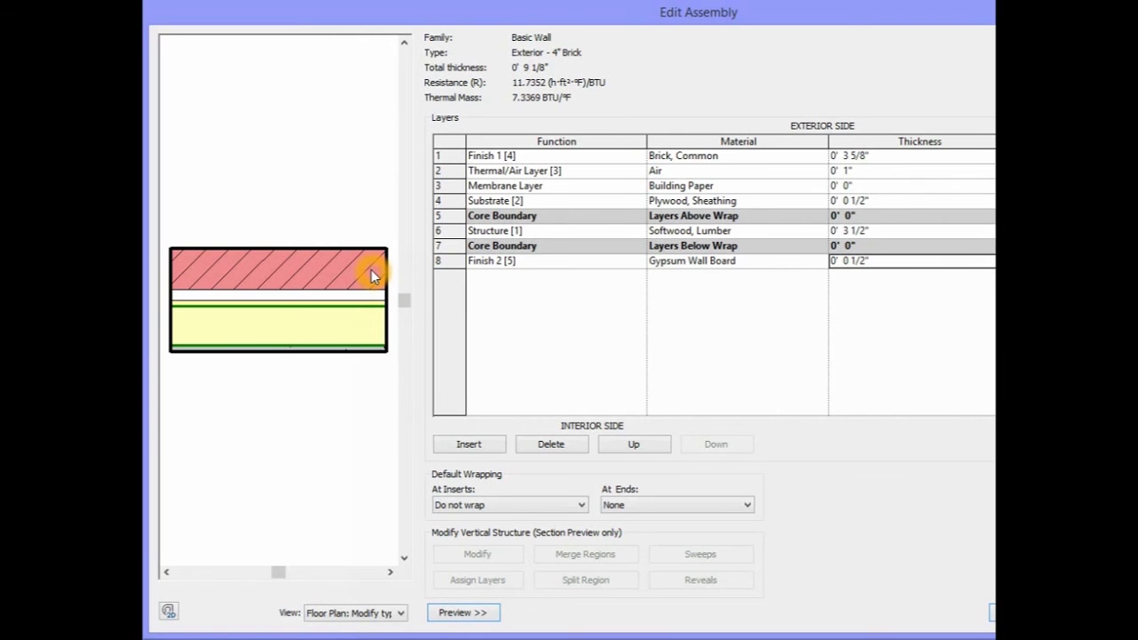
{"action": "left_click", "coordinate": [463, 612]}
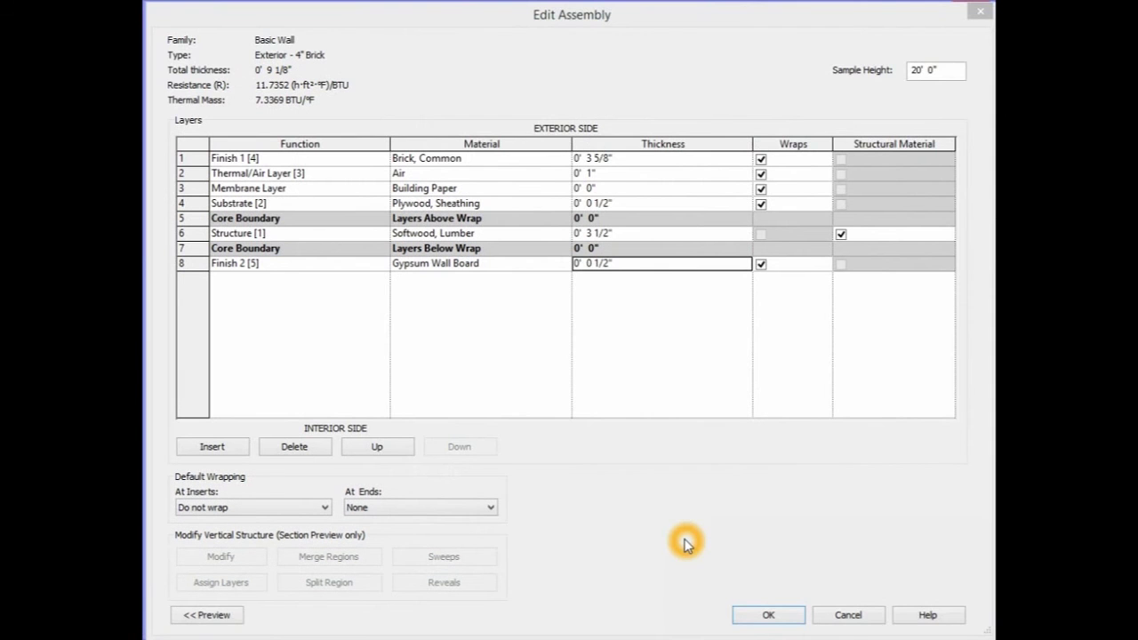
Accept the layer edits and the Exterior - 4" Brick type at 0' 9 1/8" width, returning to the plan.
{"action": "left_click", "coordinate": [769, 615]}
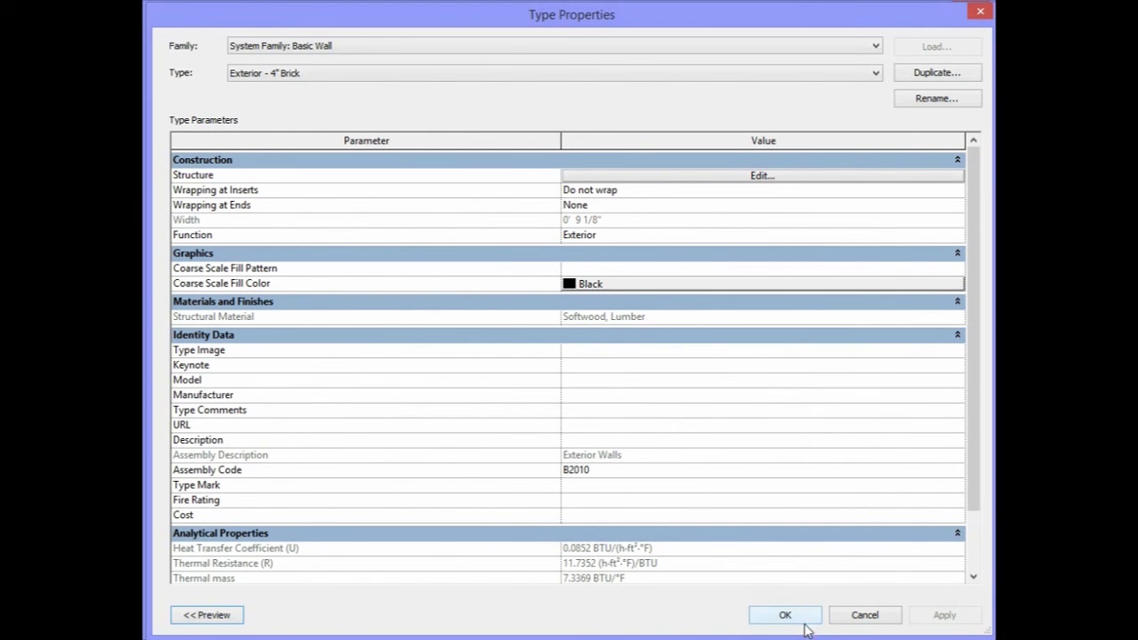
{"action": "left_click", "coordinate": [794, 616]}
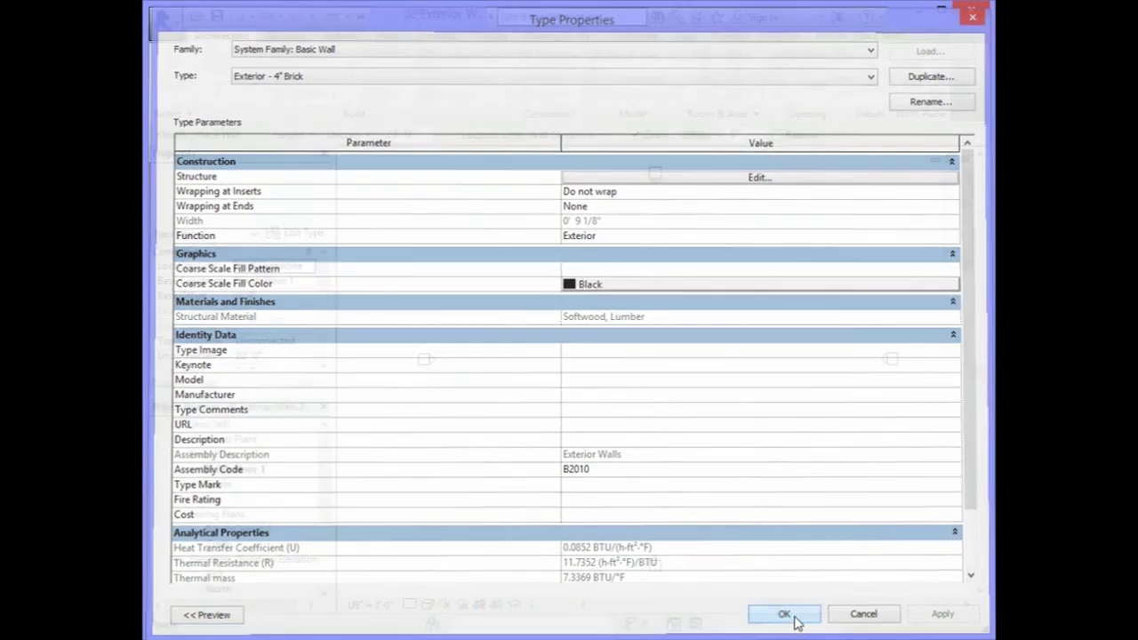